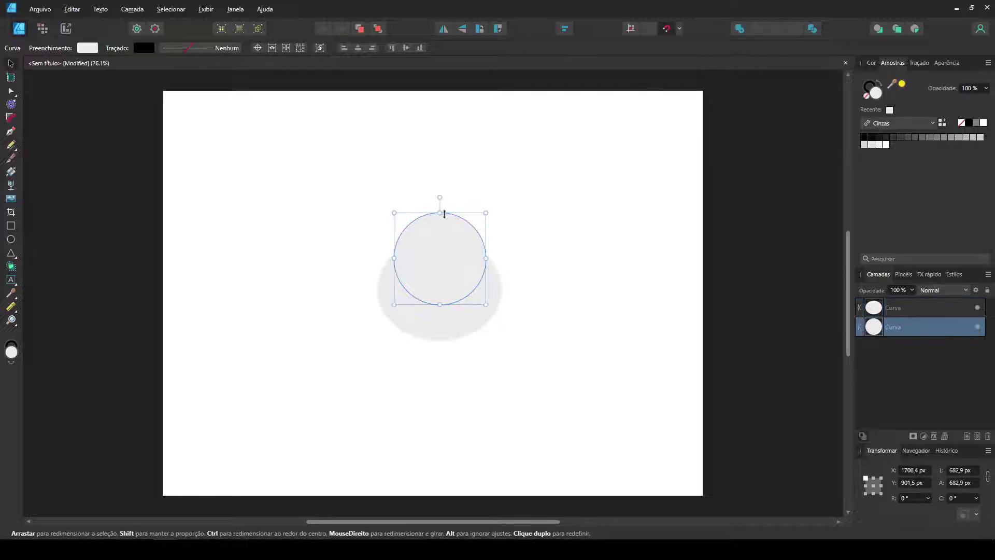
# Scale down the upper circle, centre it over the lower ellipse's top edge, and merge both into one head shape
pyautogui.moveTo(448, 265); pyautogui.dragTo(449, 258)
pyautogui.click(441, 336)
pyautogui.moveTo(444, 327); pyautogui.dragTo(443, 330)
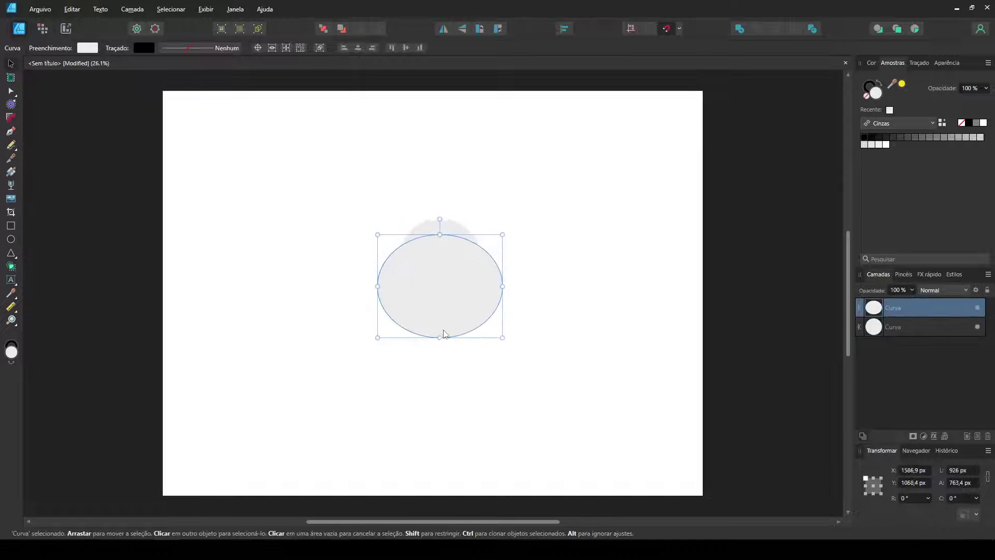
pyautogui.click(504, 359)
pyautogui.moveTo(470, 237); pyautogui.dragTo(469, 238)
pyautogui.keyDown('shift'); pyautogui.click(480, 260); pyautogui.keyUp('shift')
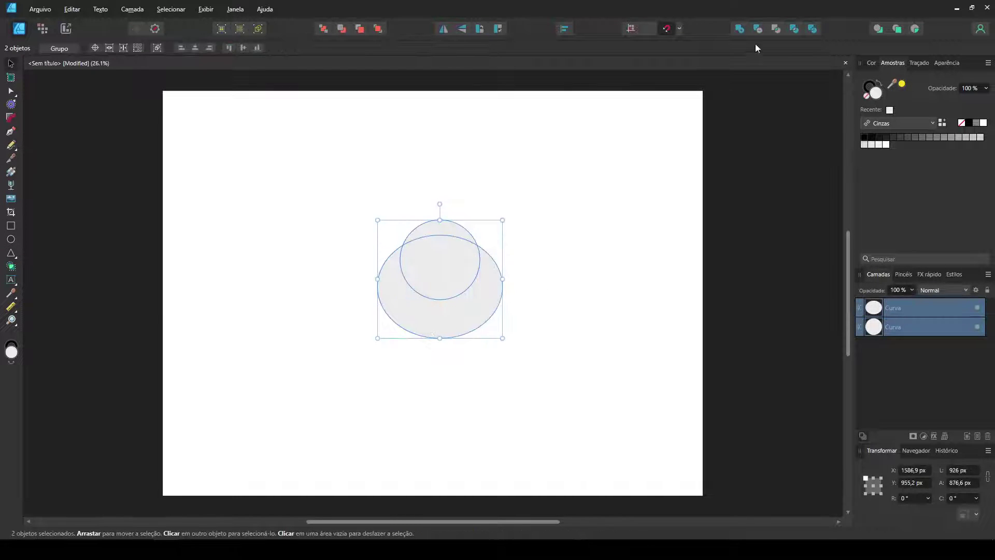
pyautogui.click(740, 29)
# Round the two inward corners where the circle meets the ellipse in the head shape with the Corner tool
pyautogui.click(542, 231)
pyautogui.click(462, 252)
pyautogui.click(11, 117)
pyautogui.moveTo(379, 236); pyautogui.dragTo(487, 239)
pyautogui.click(158, 164)
pyautogui.click(10, 63)
# Draw a light grey snout rectangle in the middle of the head and reshape it into a trapezoid about 332 × 219 px
pyautogui.click(11, 226)
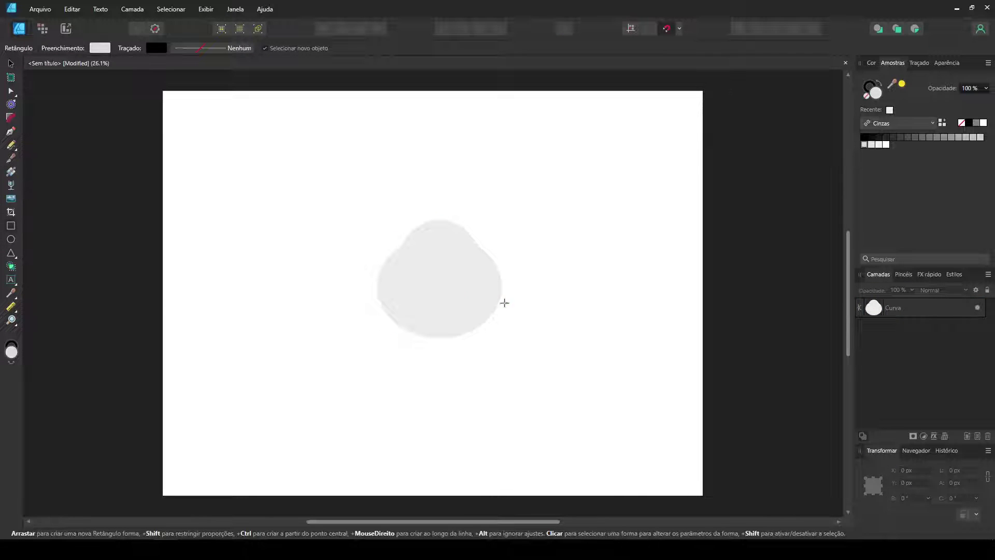
pyautogui.moveTo(460, 306); pyautogui.dragTo(456, 303)
pyautogui.click(582, 48)
pyautogui.hotkey('ctrl', '+')
pyautogui.click(11, 118)
pyautogui.click(11, 91)
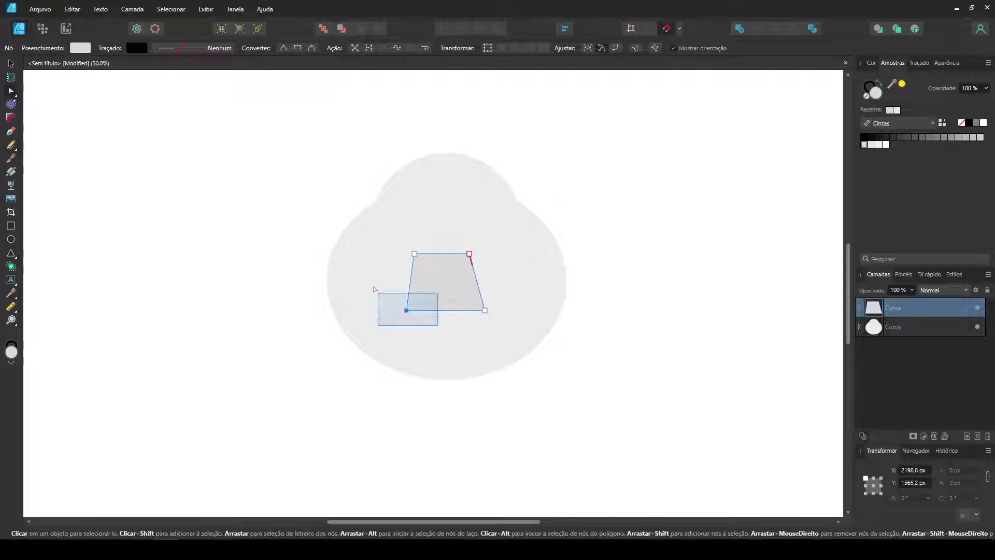
# Round all corners of the snout trapezoid and adjust it to about 327 × 255 px in the middle of the head
pyautogui.click(16, 120)
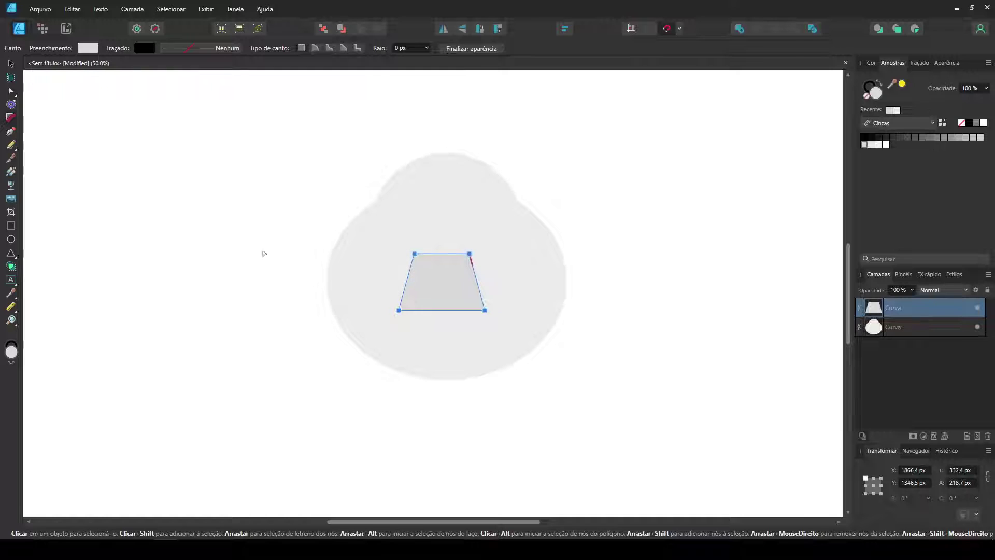
pyautogui.moveTo(455, 290); pyautogui.dragTo(441, 244)
pyautogui.click(12, 63)
pyautogui.click(194, 198)
pyautogui.click(436, 276)
pyautogui.moveTo(454, 267); pyautogui.dragTo(458, 282)
pyautogui.click(670, 269)
# Draw two narrow mid-grey ellipses as nostrils side by side on the snout and centre them
pyautogui.press('e')
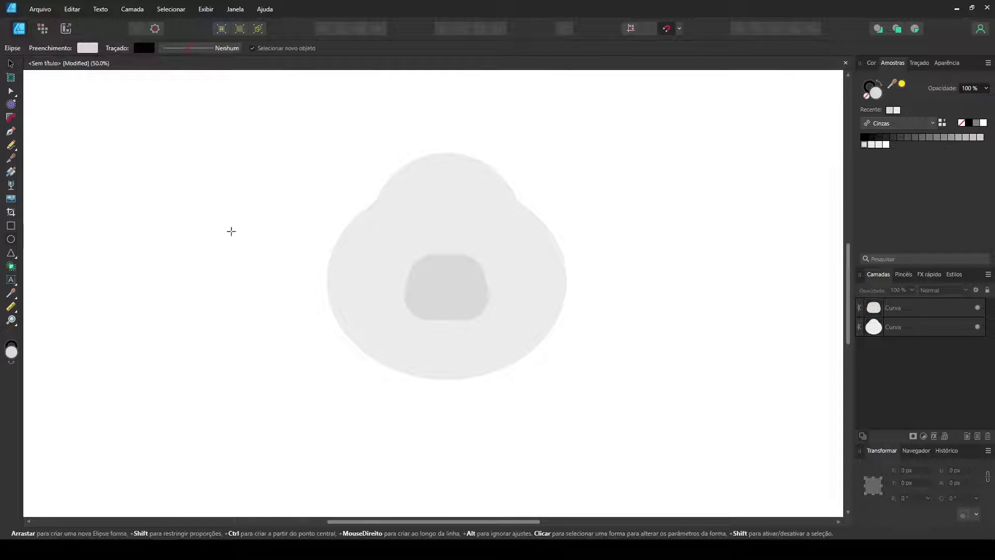
pyautogui.moveTo(440, 301); pyautogui.dragTo(465, 294)
pyautogui.click(10, 63)
pyautogui.click(254, 265)
pyautogui.click(595, 215)
pyautogui.click(467, 292)
pyautogui.keyDown('shift'); pyautogui.click(444, 292); pyautogui.keyUp('shift')
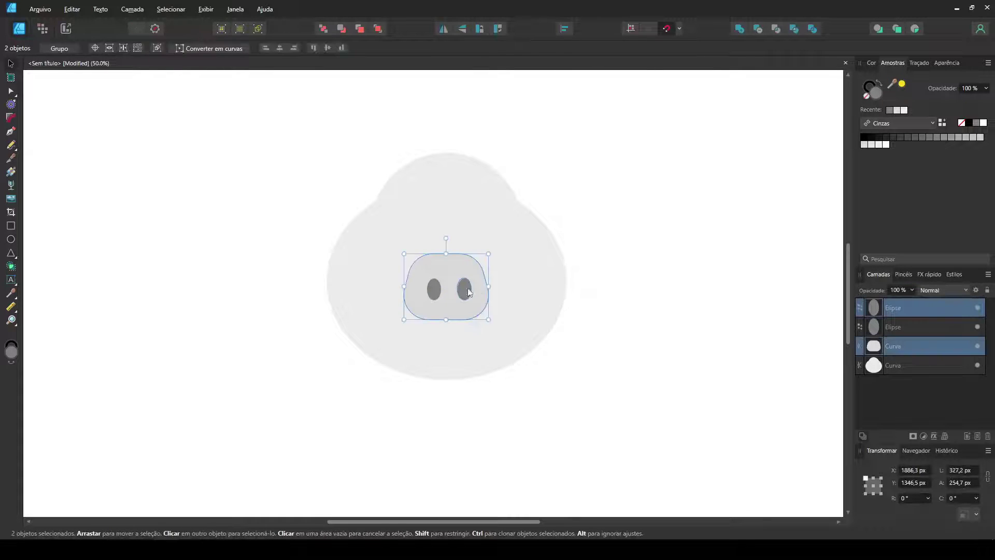
pyautogui.keyDown('shift'); pyautogui.click(444, 292); pyautogui.keyUp('shift')
pyautogui.keyDown('shift'); pyautogui.click(436, 291); pyautogui.keyUp('shift')
pyautogui.click(564, 192)
# Duplicate the nostrils above the snout as pupils and fill an enlarged copy, about 131 × 204 px, with white
pyautogui.click(463, 290)
pyautogui.moveTo(463, 290); pyautogui.dragTo(487, 173)
pyautogui.moveTo(470, 201); pyautogui.dragTo(461, 201)
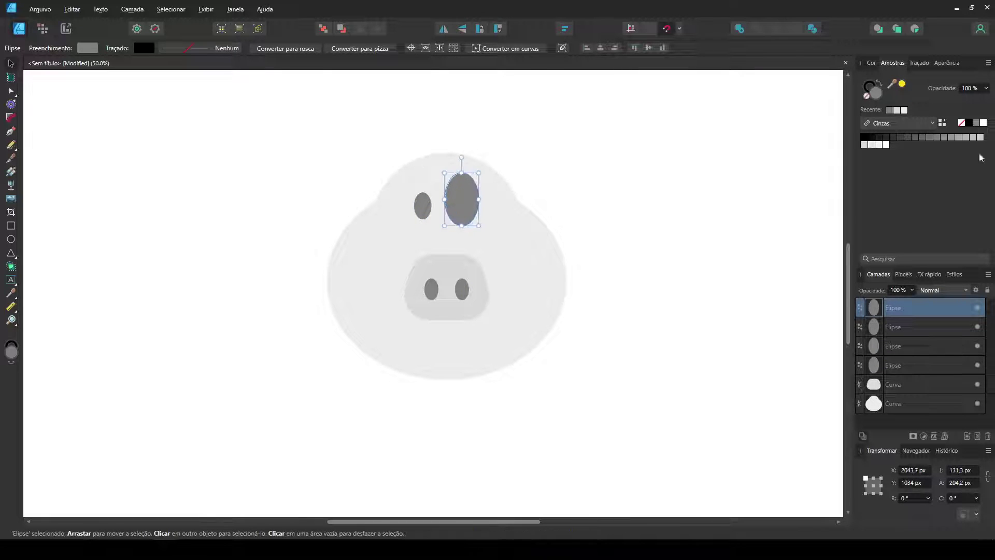
pyautogui.click(983, 123)
pyautogui.click(596, 181)
# Bring the pupil in front of the white ellipse, tilt the eye slightly, and place a mirrored copy on the other side
pyautogui.click(423, 207)
pyautogui.hotkey('ctrl', 'shift', ']')
pyautogui.click(588, 165)
pyautogui.moveTo(468, 207); pyautogui.dragTo(465, 207)
pyautogui.moveTo(405, 111); pyautogui.dragTo(522, 250)
pyautogui.moveTo(487, 170); pyautogui.dragTo(422, 217)
pyautogui.moveTo(318, 113); pyautogui.dragTo(517, 240)
pyautogui.moveTo(482, 220); pyautogui.dragTo(481, 222)
pyautogui.click(586, 150)
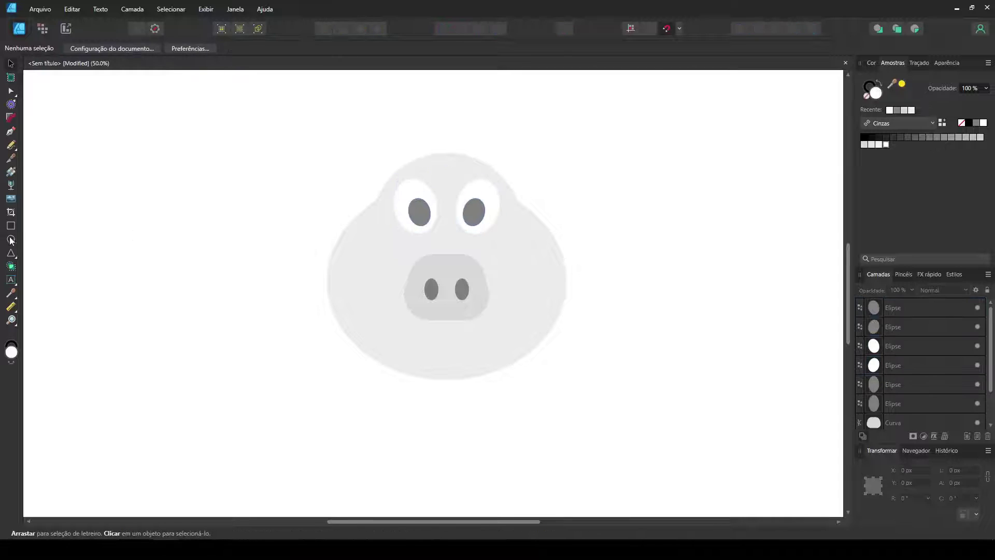
# Draw two circular cheeks beside the snout and fill them with a grey lighter than the head
pyautogui.click(11, 238)
pyautogui.moveTo(353, 265)
pyautogui.keyDown('shift'); pyautogui.mouseDown()
pyautogui.moveTo(394, 305)
pyautogui.moveTo(525, 302)
pyautogui.mouseUp(); pyautogui.keyUp('shift')
pyautogui.click(11, 64)
pyautogui.click(269, 228)
pyautogui.click(596, 290)
# Draw a grey circle about 387 px wide beside the head, duplicate it sideways, and intersect both into a leaf shape
pyautogui.click(11, 238)
pyautogui.keyDown('shift'); pyautogui.moveTo(177, 212); pyautogui.dragTo(277, 311); pyautogui.keyUp('shift')
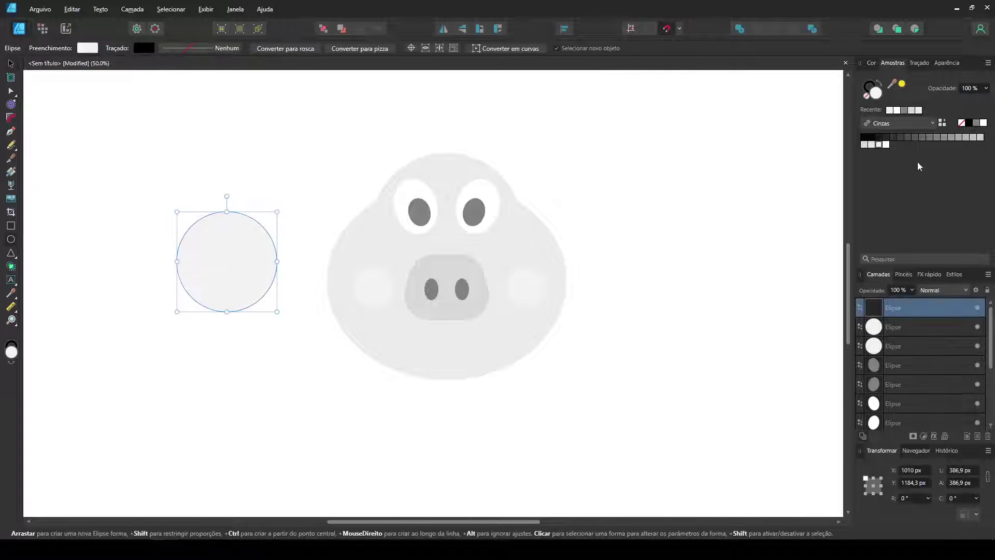
pyautogui.click(979, 136)
pyautogui.click(11, 64)
pyautogui.moveTo(233, 270); pyautogui.dragTo(195, 270)
pyautogui.moveTo(255, 256)
pyautogui.mouseDown()
pyautogui.moveTo(269, 255)
pyautogui.moveTo(169, 256)
pyautogui.moveTo(213, 261)
pyautogui.mouseUp()
pyautogui.keyDown('shift'); pyautogui.click(169, 254); pyautogui.keyUp('shift')
pyautogui.click(774, 35)
# Duplicate the leaf shape, enlarge the copy to about 277 × 479 px so it overlaps the original, and fill it lighter grey
pyautogui.click(275, 228)
pyautogui.moveTo(188, 254); pyautogui.dragTo(233, 265)
pyautogui.click(242, 267)
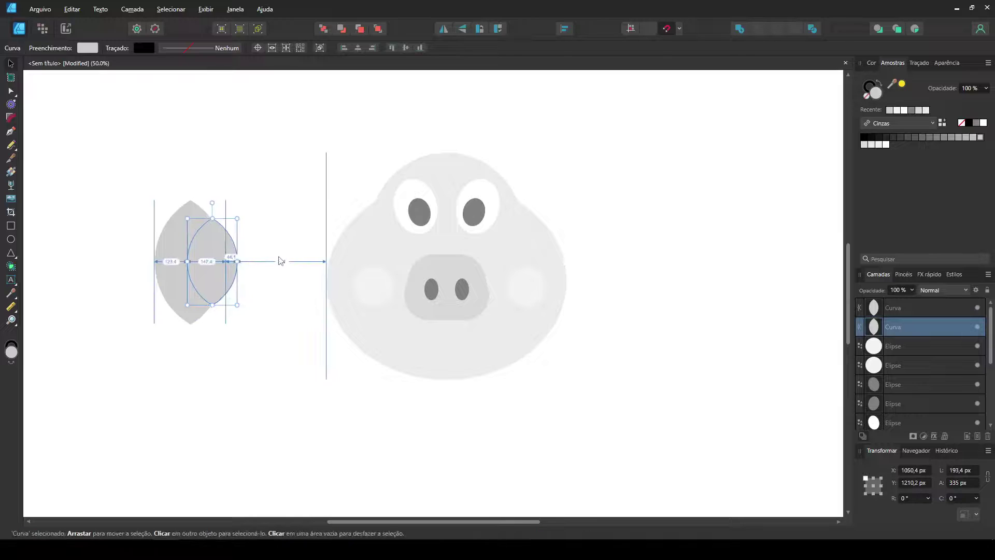
pyautogui.click(254, 267)
pyautogui.click(167, 267)
pyautogui.click(864, 145)
pyautogui.click(251, 253)
pyautogui.click(234, 254)
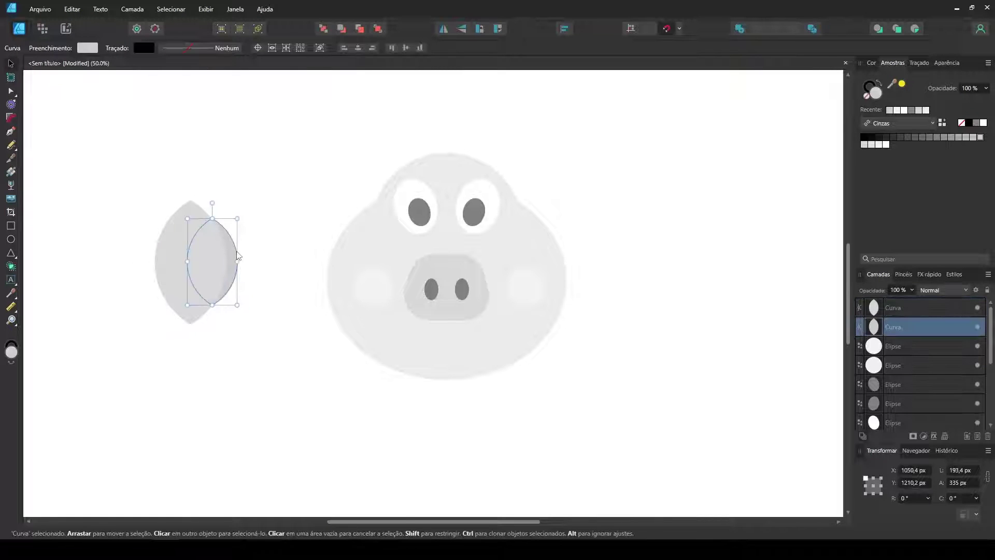
pyautogui.click(260, 245)
pyautogui.click(216, 261)
pyautogui.press('Right')
pyautogui.press('Right')
pyautogui.press('Right')
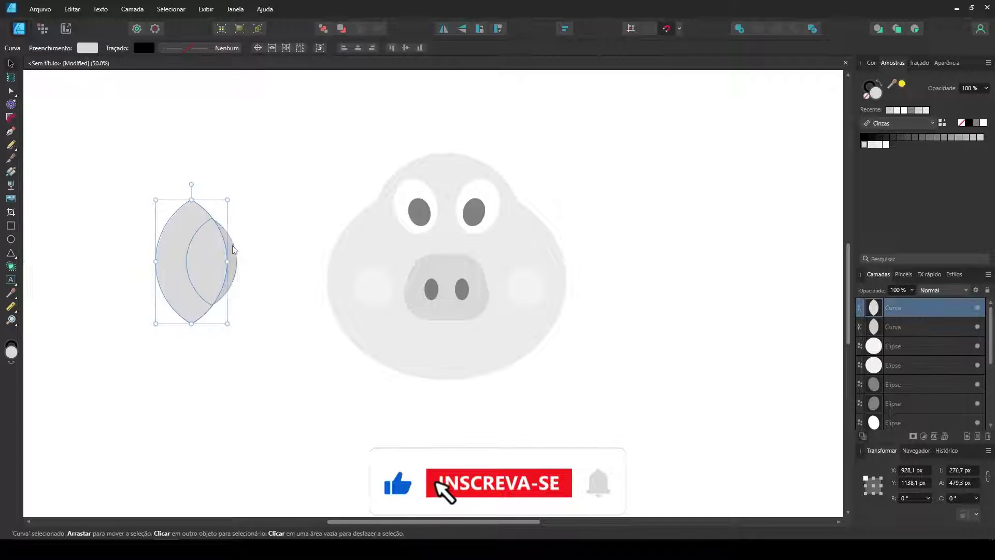
# Subtract the large leaf from a copy of the small leaf to make a crescent, and delete the leftover large leaf
pyautogui.keyDown('shift'); pyautogui.click(232, 250); pyautogui.keyUp('shift')
pyautogui.moveTo(192, 256); pyautogui.dragTo(270, 256)
pyautogui.click(342, 28)
pyautogui.click(216, 277)
pyautogui.press('Delete')
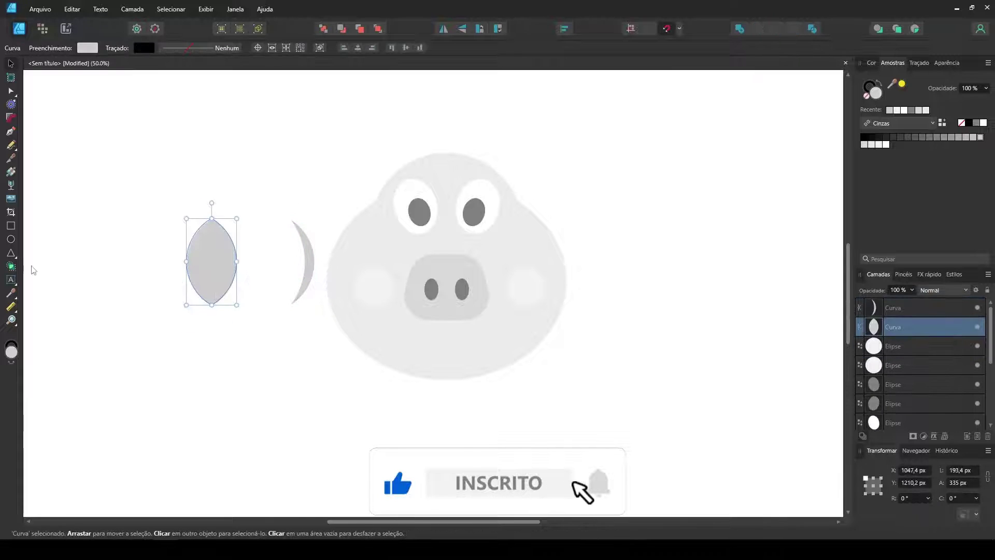
# Fill the remaining leaf with the head's sampled grey and place the darker crescent along its edge
pyautogui.click(11, 292)
pyautogui.click(378, 238)
pyautogui.click(11, 64)
pyautogui.click(288, 191)
pyautogui.moveTo(308, 260); pyautogui.dragTo(225, 261)
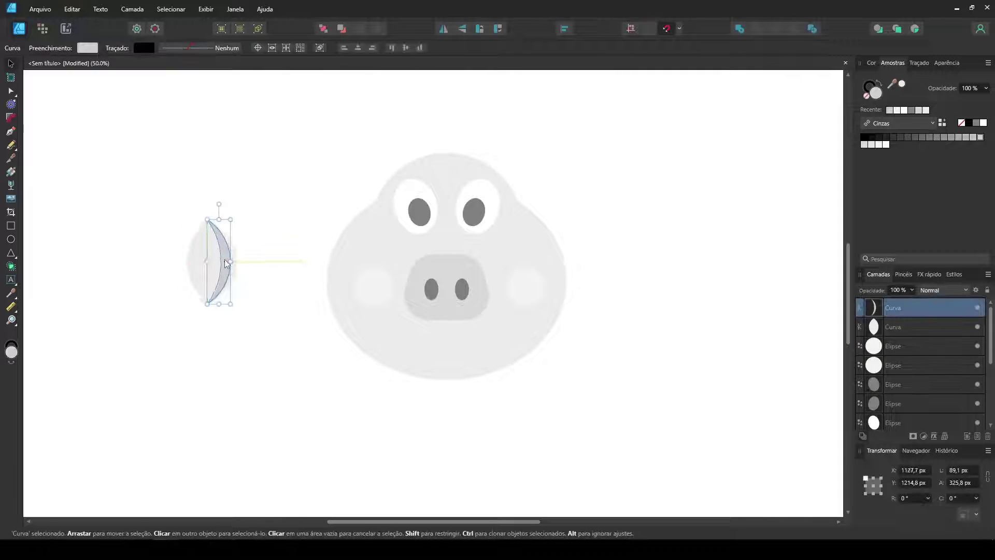
# Rotate the leaf and crescent into an ear on the head, add a mirrored copy opposite, and send both ears behind the head
pyautogui.moveTo(274, 364); pyautogui.dragTo(146, 174)
pyautogui.moveTo(242, 215); pyautogui.dragTo(200, 208)
pyautogui.moveTo(219, 268); pyautogui.dragTo(505, 168)
pyautogui.click(444, 28)
pyautogui.keyDown('shift'); pyautogui.click(403, 150); pyautogui.keyUp('shift')
pyautogui.keyDown('shift'); pyautogui.click(392, 166); pyautogui.keyUp('shift')
pyautogui.hotkey('ctrl', 'shift', '[')
pyautogui.click(585, 252)
# Draw a circle about 615 px wide below the head and cut out a concentric 533 px copy to form a ring
pyautogui.click(11, 239)
pyautogui.scroll(-3, 515, 404)
pyautogui.moveTo(359, 342); pyautogui.dragTo(518, 501)
pyautogui.click(11, 64)
pyautogui.moveTo(442, 412); pyautogui.dragTo(446, 401)
pyautogui.moveTo(446, 400); pyautogui.dragTo(472, 401)
pyautogui.moveTo(469, 331); pyautogui.dragTo(469, 353)
pyautogui.moveTo(489, 411); pyautogui.dragTo(462, 401)
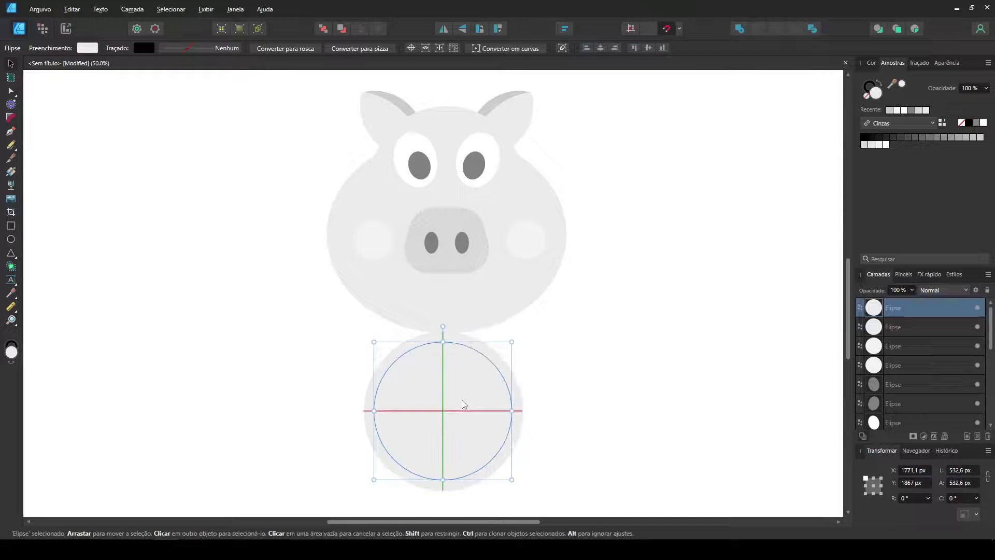
pyautogui.keyDown('shift'); pyautogui.click(513, 388); pyautogui.keyUp('shift')
pyautogui.click(793, 29)
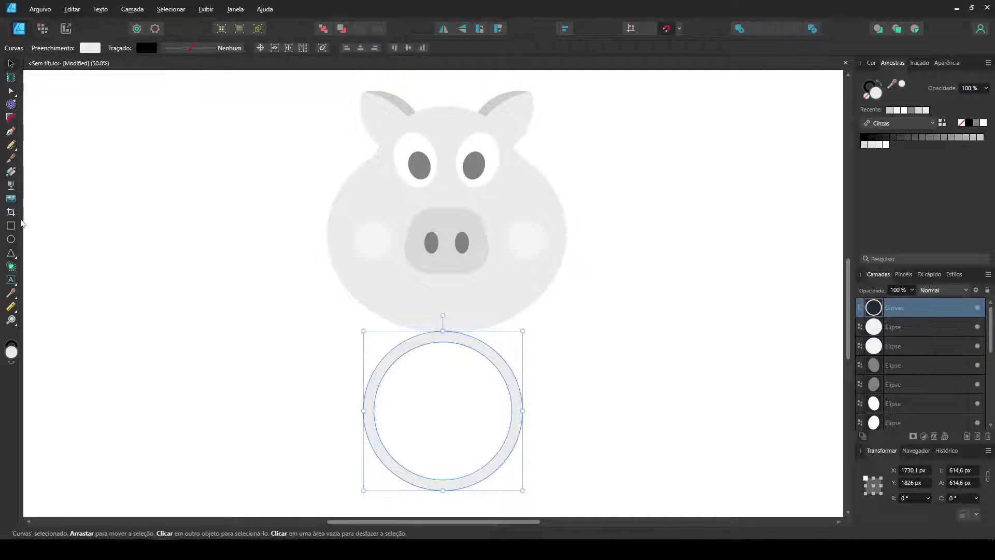
# Draw a rectangle over the upper part of the ring and subtract it, leaving the lower arc
pyautogui.press('m')
pyautogui.moveTo(302, 302); pyautogui.dragTo(599, 442)
pyautogui.keyDown('shift'); pyautogui.click(495, 463); pyautogui.keyUp('shift')
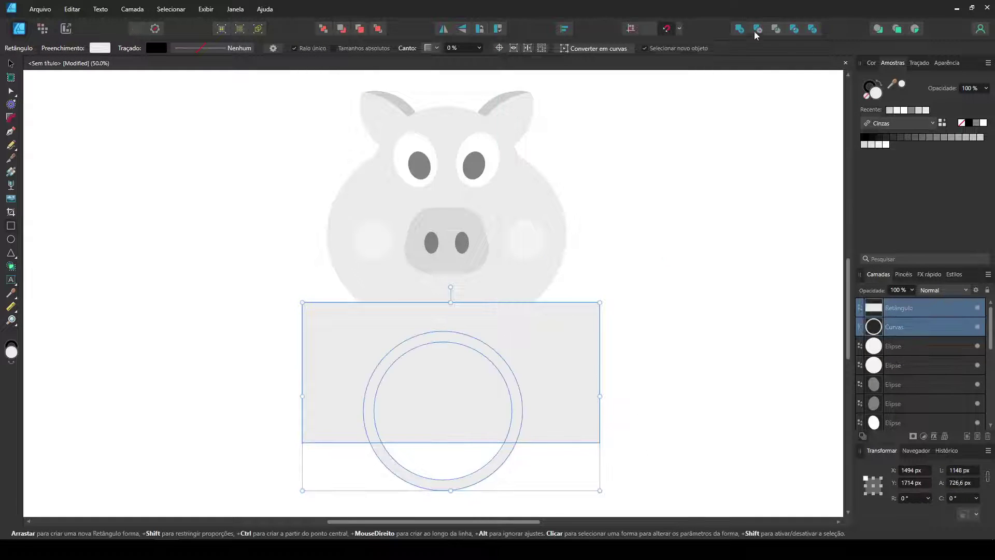
pyautogui.click(760, 30)
# Round the corners at both ends of the arc with the Corner tool
pyautogui.click(11, 118)
pyautogui.moveTo(346, 414); pyautogui.dragTo(537, 450)
pyautogui.moveTo(515, 443); pyautogui.dragTo(509, 449)
pyautogui.click(401, 429)
pyautogui.moveTo(351, 402); pyautogui.dragTo(552, 450)
pyautogui.click(264, 335)
# Move the arc onto the face below the snout as a centred smile and fill it with a darker grey
pyautogui.press('v')
pyautogui.moveTo(482, 481); pyautogui.dragTo(489, 306)
pyautogui.moveTo(446, 266); pyautogui.dragTo(443, 274)
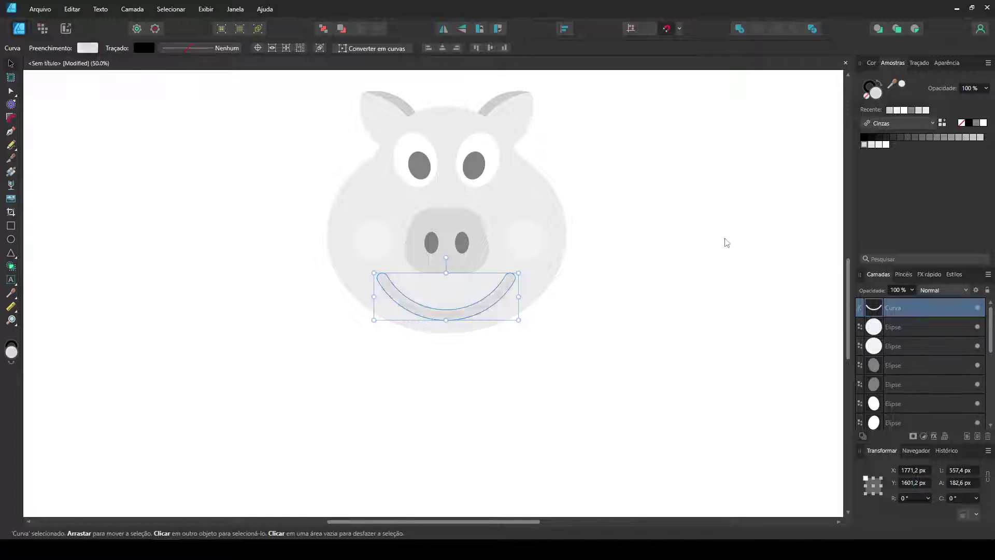
pyautogui.click(674, 244)
pyautogui.hotkey('ctrl', '-')
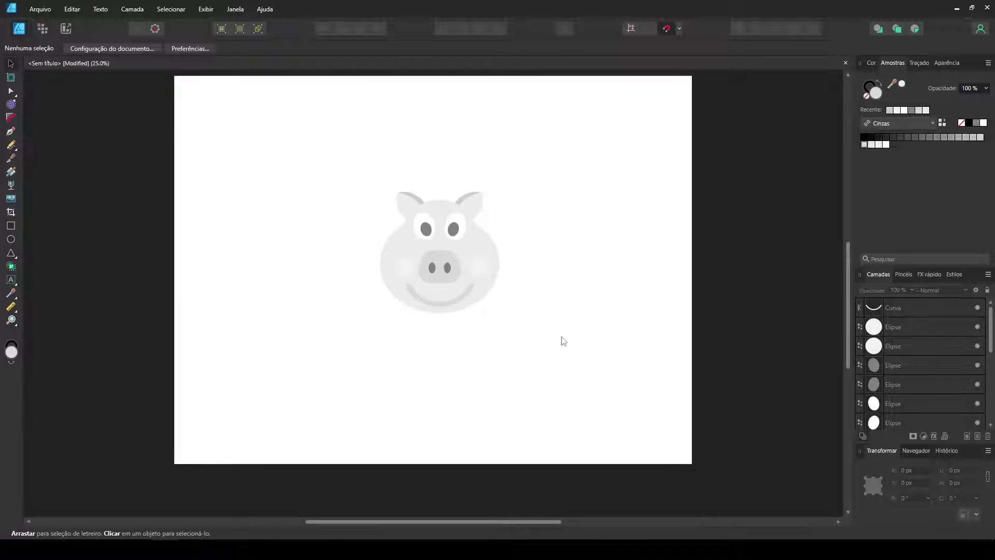
# Draw a grey body rectangle below the head, round all its corners strongly, and finalize the corner appearance
pyautogui.scroll(2, 564, 341)
pyautogui.click(465, 347)
pyautogui.click(411, 385)
pyautogui.hotkey('ctrl', 'a')
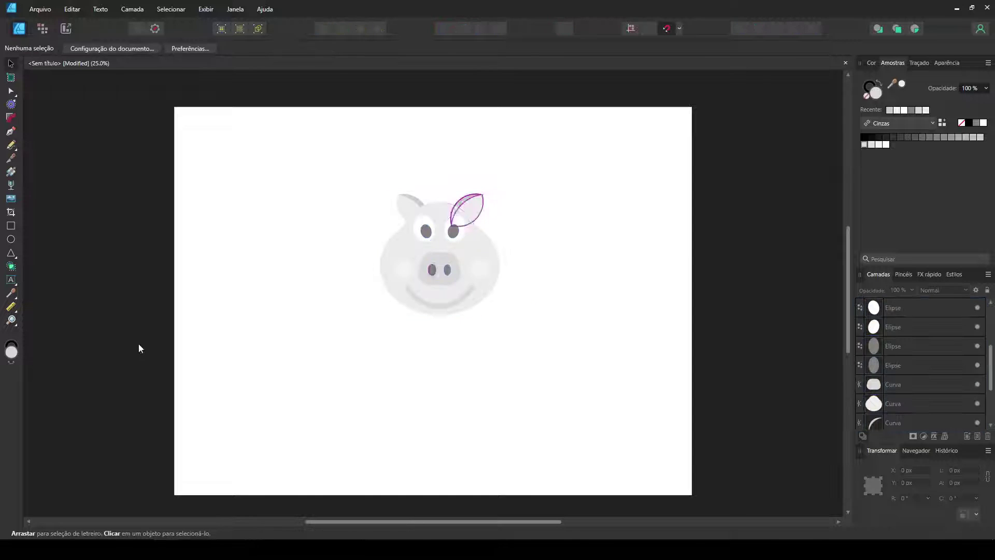
pyautogui.press('m')
pyautogui.moveTo(342, 323); pyautogui.dragTo(481, 420)
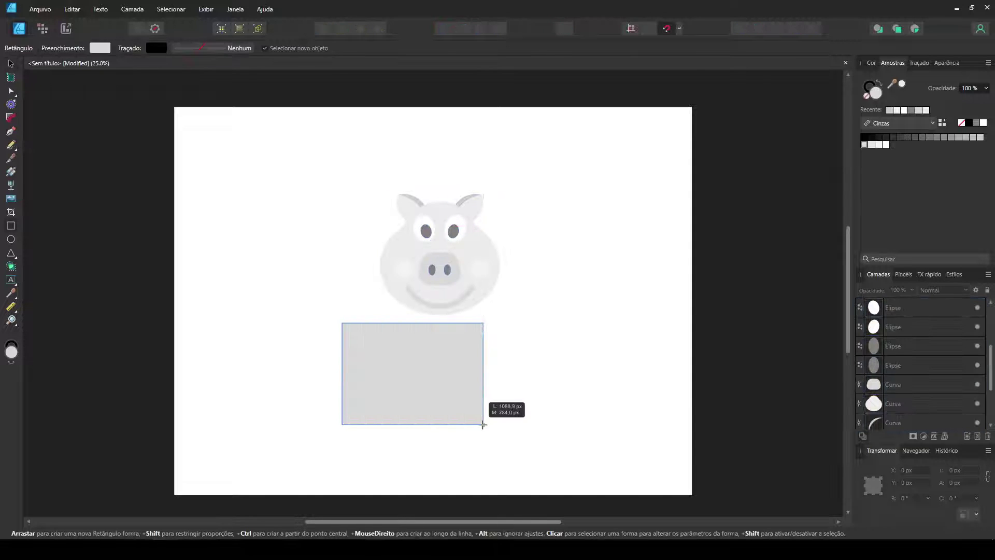
pyautogui.click(11, 119)
pyautogui.moveTo(324, 305); pyautogui.dragTo(506, 467)
pyautogui.moveTo(481, 322); pyautogui.dragTo(409, 363)
pyautogui.click(469, 48)
# Rotate and resize the rounded body, position it diagonally beneath the head, and send it to the back
pyautogui.press('v')
pyautogui.click(540, 354)
pyautogui.click(452, 359)
pyautogui.moveTo(486, 319); pyautogui.dragTo(429, 266)
pyautogui.moveTo(404, 403); pyautogui.dragTo(400, 348)
pyautogui.hotkey('ctrl', 'shift', '[')
pyautogui.moveTo(495, 298); pyautogui.dragTo(497, 321)
pyautogui.moveTo(406, 347); pyautogui.dragTo(446, 449)
pyautogui.click(501, 362)
pyautogui.click(496, 375)
# Draw a light grey rectangle as a front leg below the face and round its two upper corners
pyautogui.hotkey('ctrl', '+')
pyautogui.press('m')
pyautogui.click(11, 118)
pyautogui.moveTo(363, 327); pyautogui.dragTo(425, 394)
pyautogui.click(10, 63)
pyautogui.click(168, 206)
pyautogui.click(498, 388)
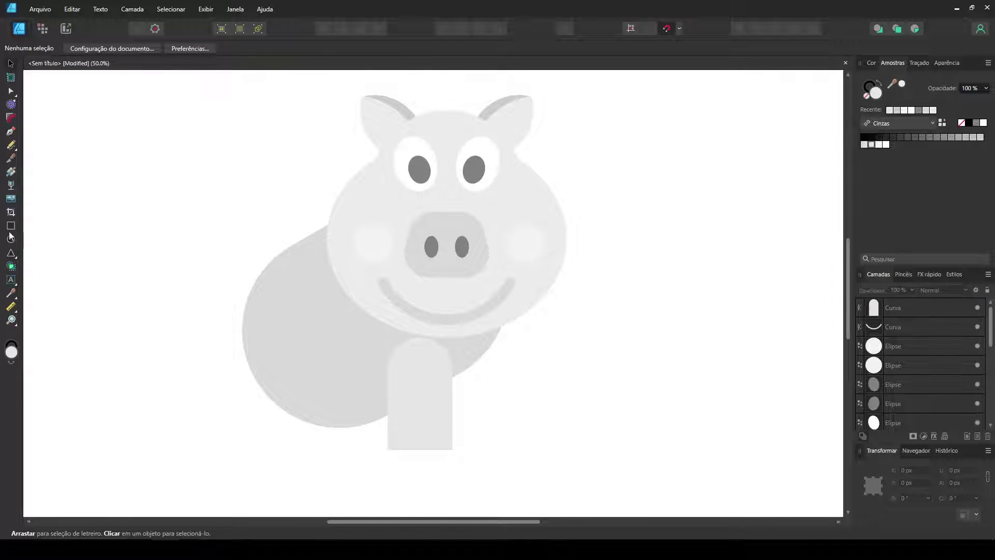
# Draw a rectangle about 250 px wide across the leg's lower end as a hoof, fill it darker grey, and convert it to curves
pyautogui.click(11, 226)
pyautogui.moveTo(451, 450); pyautogui.dragTo(451, 449)
pyautogui.click(979, 138)
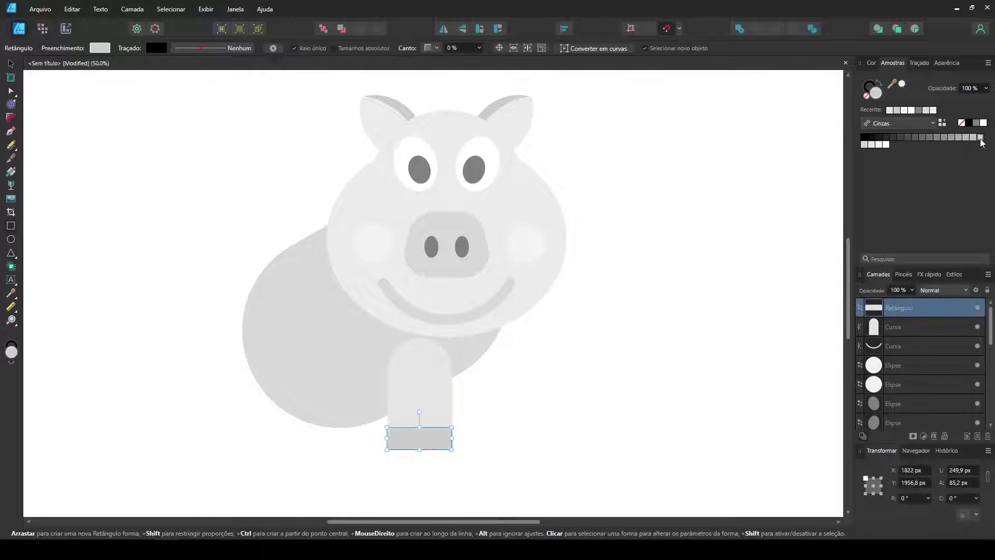
pyautogui.click(608, 48)
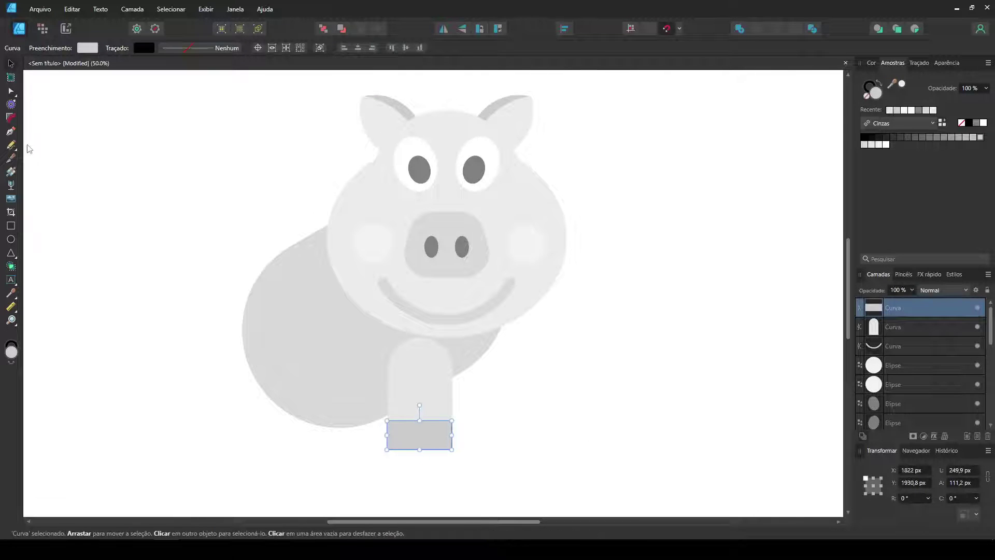
# Notch the hoof's upper edge into a V shape and duplicate the leg with its hoof beside the original
pyautogui.moveTo(420, 421); pyautogui.dragTo(420, 436)
pyautogui.click(11, 64)
pyautogui.moveTo(490, 490); pyautogui.dragTo(350, 328)
pyautogui.moveTo(407, 385); pyautogui.dragTo(483, 385)
pyautogui.click(573, 466)
# Send the duplicated leg and hoof to the back, lengthen the leg upward to about 542 px, and tuck both partly behind the first leg
pyautogui.click(513, 438)
pyautogui.moveTo(494, 337); pyautogui.dragTo(491, 309)
pyautogui.click(555, 414)
pyautogui.click(513, 445)
pyautogui.keyDown('shift'); pyautogui.click(517, 383); pyautogui.keyUp('shift')
pyautogui.moveTo(517, 382); pyautogui.dragTo(488, 383)
pyautogui.click(544, 414)
# Fill the far front leg and its hoof with darker greys than those of the near leg
pyautogui.click(479, 396)
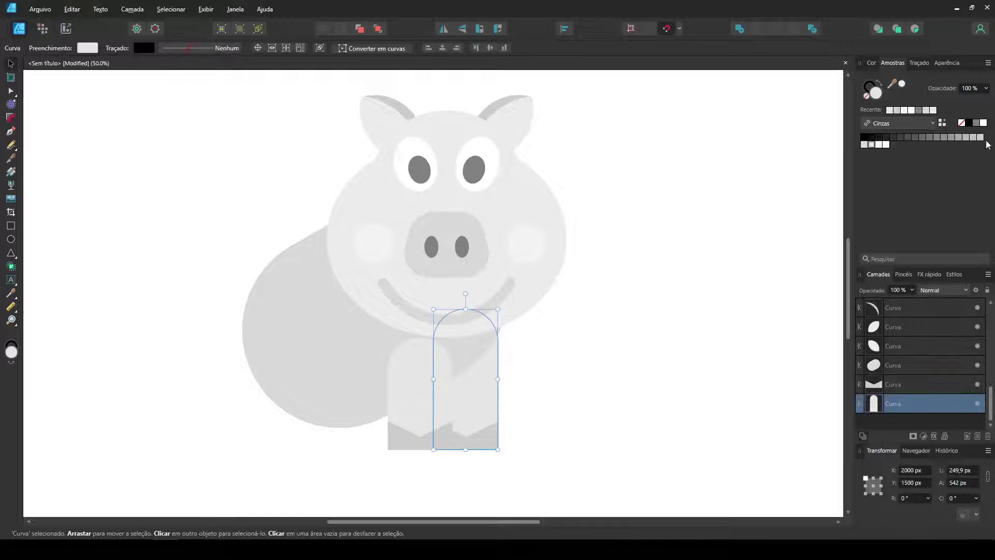
pyautogui.click(979, 136)
pyautogui.click(973, 137)
pyautogui.click(613, 397)
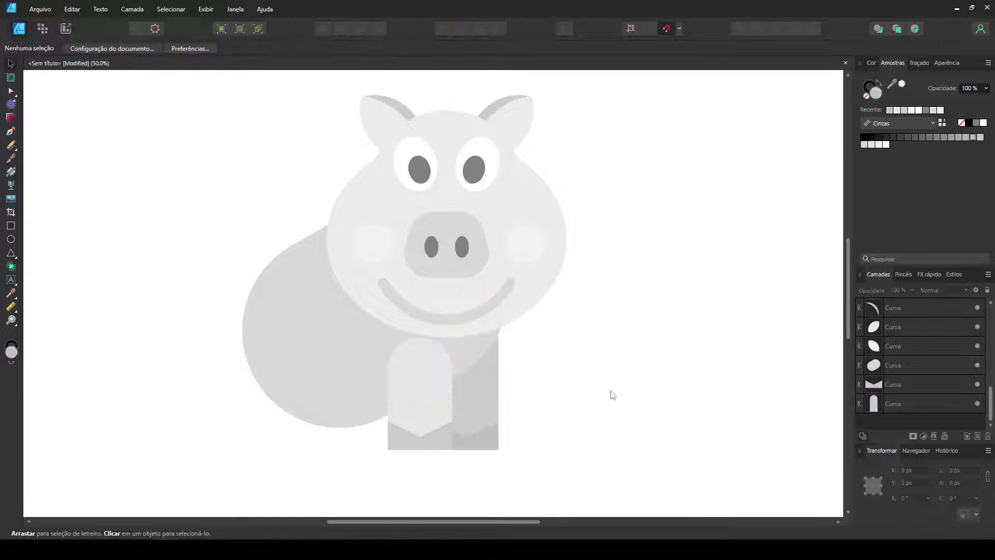
# Raise the front legs and their hooves slightly beneath the head
pyautogui.moveTo(550, 403); pyautogui.dragTo(619, 433)
pyautogui.moveTo(441, 426); pyautogui.dragTo(375, 336)
pyautogui.moveTo(556, 441); pyautogui.dragTo(536, 422)
pyautogui.moveTo(726, 369); pyautogui.dragTo(289, 100)
pyautogui.click(692, 419)
# Duplicate the near front leg with its hoof, rotate it to lie horizontally, and place it at the body's lower rear as a hind leg
pyautogui.moveTo(414, 492); pyautogui.dragTo(538, 330)
pyautogui.moveTo(494, 409); pyautogui.dragTo(331, 410)
pyautogui.moveTo(368, 340); pyautogui.dragTo(223, 395)
pyautogui.moveTo(344, 417); pyautogui.dragTo(386, 438)
pyautogui.moveTo(322, 393); pyautogui.dragTo(301, 379)
pyautogui.moveTo(372, 427); pyautogui.dragTo(377, 427)
pyautogui.press('Escape')
# Move the hind leg, its hoof and the body together slightly away from the front legs
pyautogui.click(422, 394)
pyautogui.keyDown('shift'); pyautogui.click(390, 397); pyautogui.keyUp('shift')
pyautogui.keyDown('shift'); pyautogui.click(372, 337); pyautogui.keyUp('shift')
pyautogui.moveTo(371, 337); pyautogui.dragTo(353, 335)
pyautogui.click(669, 432)
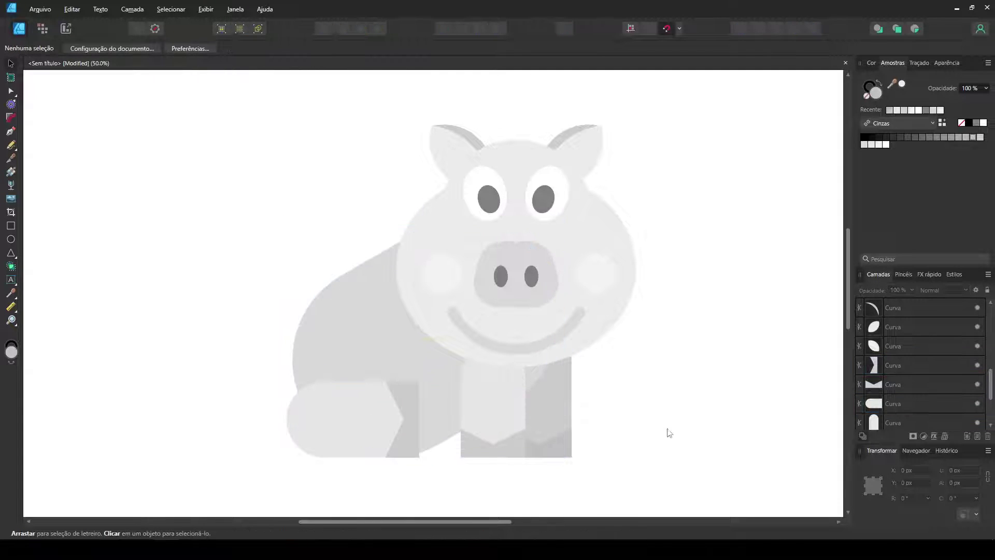
# Draw three grey circles of different sizes as spots on the body and nudge them slightly upward
pyautogui.click(10, 239)
pyautogui.moveTo(387, 326); pyautogui.dragTo(402, 353)
pyautogui.moveTo(416, 330); pyautogui.dragTo(401, 345)
pyautogui.moveTo(391, 356); pyautogui.dragTo(368, 362)
pyautogui.hotkey('ctrl', 'z')
pyautogui.moveTo(369, 354); pyautogui.dragTo(396, 337)
pyautogui.hotkey('ctrl', 'd')
pyautogui.moveTo(298, 223); pyautogui.dragTo(415, 389)
pyautogui.moveTo(368, 362); pyautogui.dragTo(367, 354)
pyautogui.click(269, 230)
# Draw a 375 px circle in the empty area beside the pig and convert it to a pie with a 270° start angle
pyautogui.moveTo(269, 230)
pyautogui.mouseDown()
pyautogui.moveTo(343, 231)
pyautogui.moveTo(334, 228)
pyautogui.mouseUp()
pyautogui.click(10, 239)
pyautogui.moveTo(232, 163); pyautogui.dragTo(328, 260)
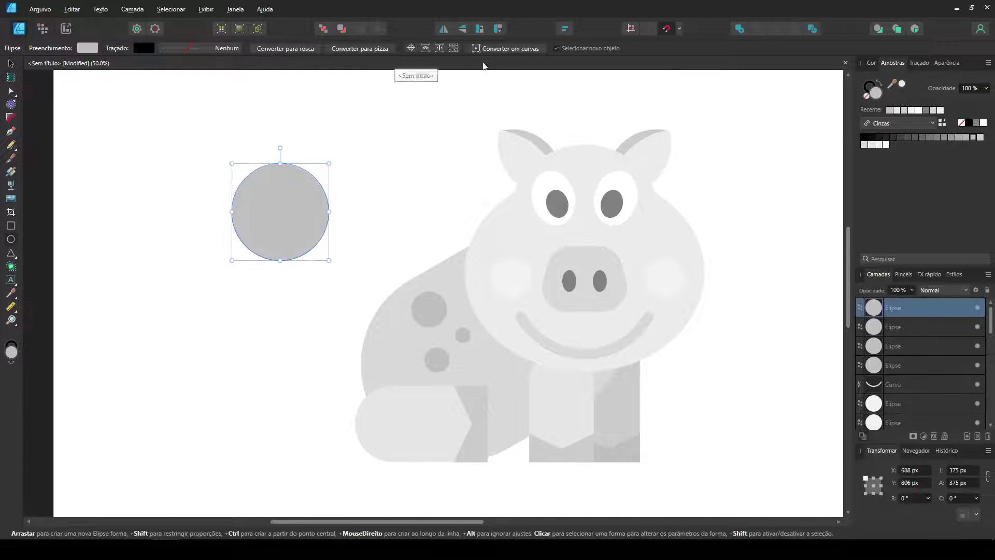
pyautogui.click(382, 49)
pyautogui.click(463, 47)
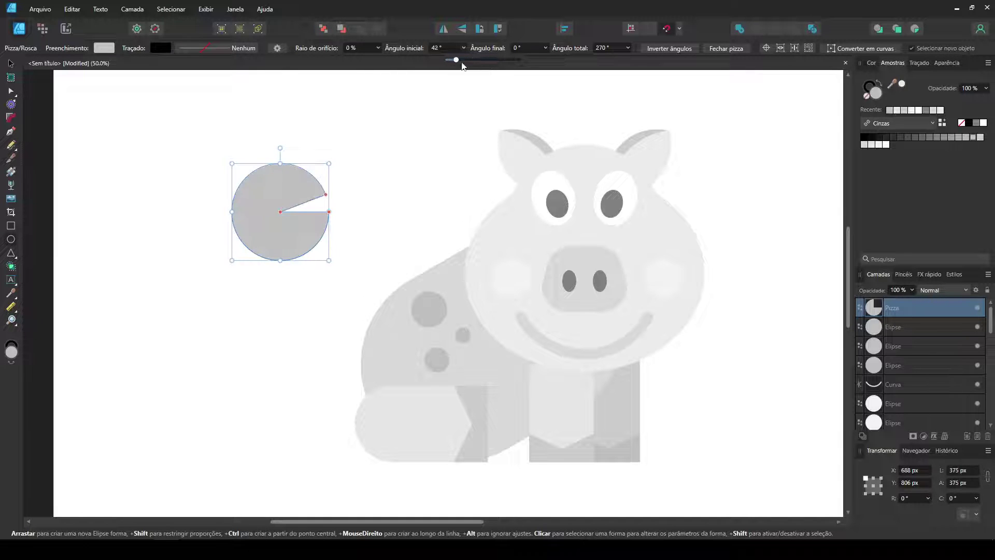
pyautogui.moveTo(452, 61); pyautogui.dragTo(496, 61)
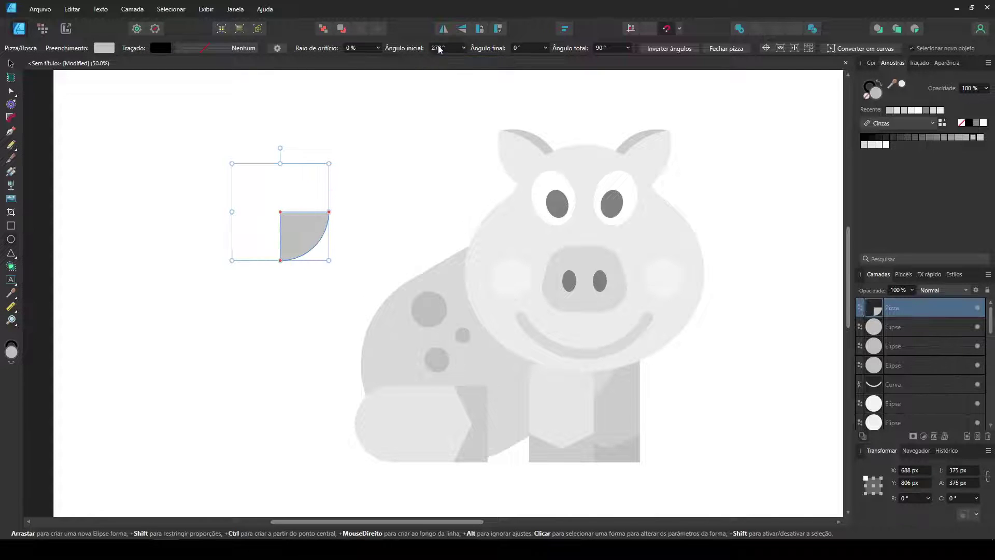
# Convert the quarter-circle pie to curves and rotate it 180°
pyautogui.press('v')
pyautogui.press('v')
pyautogui.moveTo(335, 209); pyautogui.dragTo(260, 273)
pyautogui.moveTo(308, 236); pyautogui.dragTo(299, 224)
# Give the quarter circle no fill and a black 10 pt stroke
pyautogui.hotkey('shift', 'x')
pyautogui.hotkey('shift', 'x')
pyautogui.click(867, 96)
pyautogui.moveTo(364, 270)
pyautogui.mouseDown()
pyautogui.moveTo(325, 255)
pyautogui.moveTo(260, 192)
pyautogui.mouseUp()
pyautogui.click(919, 63)
pyautogui.click(960, 97)
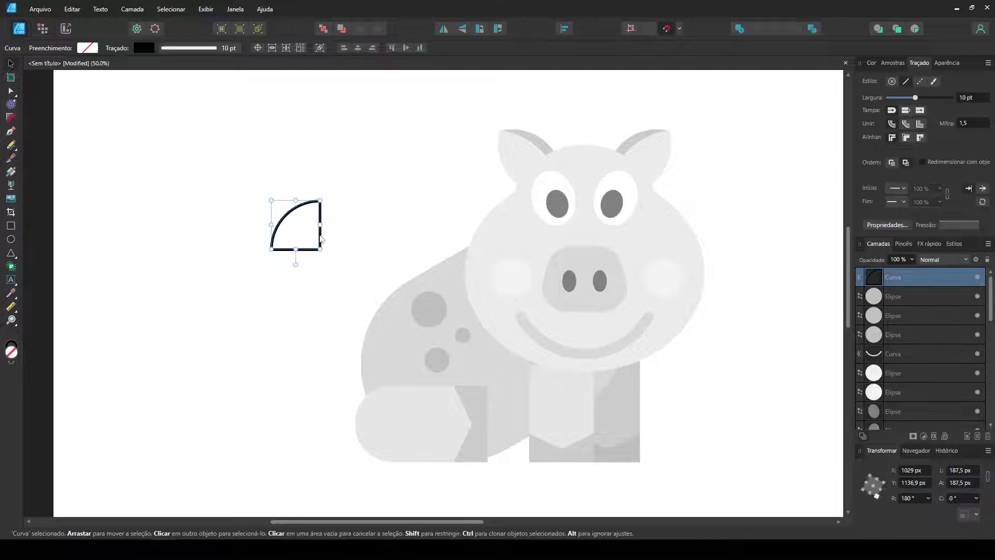
# Break the quarter circle's outline at its nodes and delete both straight sides, keeping only the arc
pyautogui.click(11, 91)
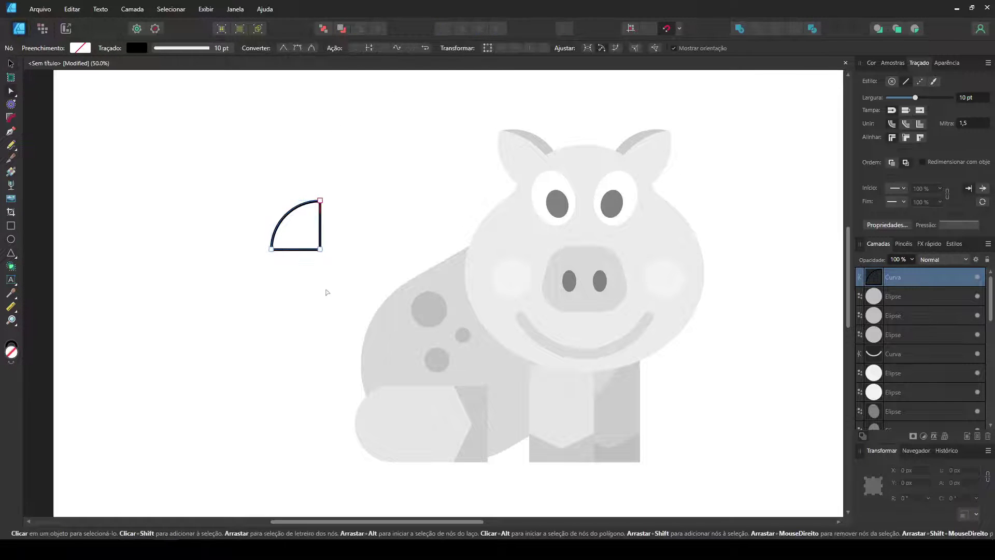
pyautogui.click(371, 50)
pyautogui.click(323, 252)
pyautogui.click(320, 249)
pyautogui.moveTo(320, 249); pyautogui.dragTo(320, 270)
pyautogui.press('Delete')
pyautogui.click(319, 250)
pyautogui.press('Delete')
pyautogui.click(10, 66)
pyautogui.press('Escape')
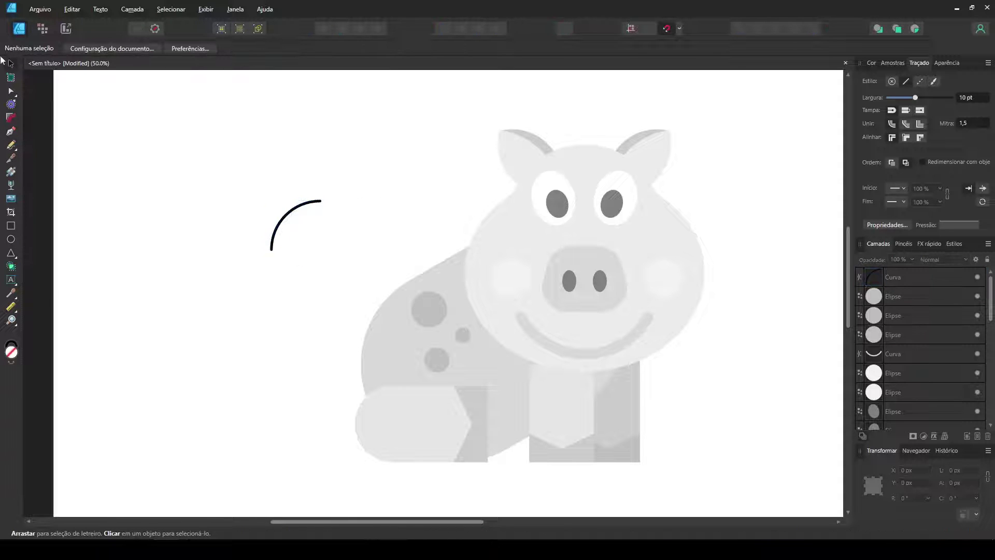
# Duplicate the arc repeatedly, rotating and shrinking each copy to continue the curve into a four-arc spiral
pyautogui.moveTo(308, 204); pyautogui.dragTo(388, 251)
pyautogui.moveTo(371, 216); pyautogui.dragTo(355, 215)
pyautogui.moveTo(369, 249); pyautogui.dragTo(311, 251)
pyautogui.press('Escape')
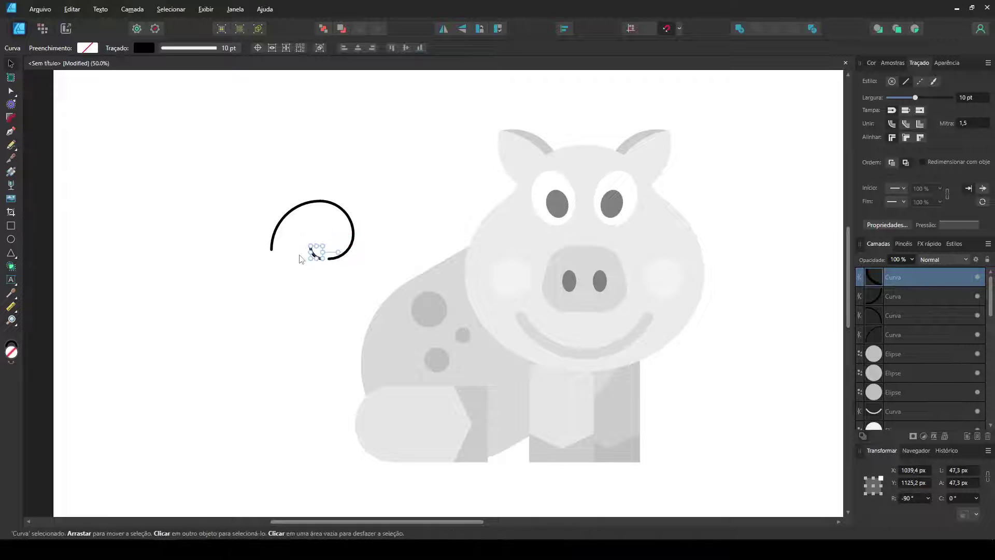
pyautogui.moveTo(319, 240); pyautogui.dragTo(319, 240)
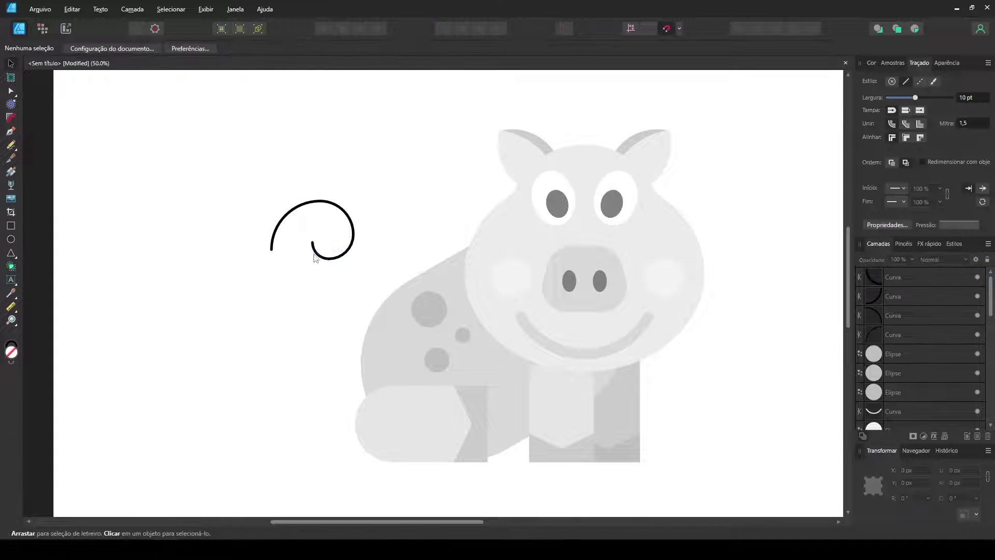
# Add two smaller rotated arc copies at the inner end to finish the spiral
pyautogui.moveTo(316, 228); pyautogui.dragTo(346, 239)
pyautogui.click(326, 318)
pyautogui.click(316, 254)
pyautogui.click(397, 229)
pyautogui.click(346, 239)
pyautogui.click(340, 241)
pyautogui.click(417, 248)
# Thicken the stroke of all six spiral arcs and colour it mid grey
pyautogui.moveTo(382, 279); pyautogui.dragTo(219, 165)
pyautogui.write('5')
pyautogui.press('Return')
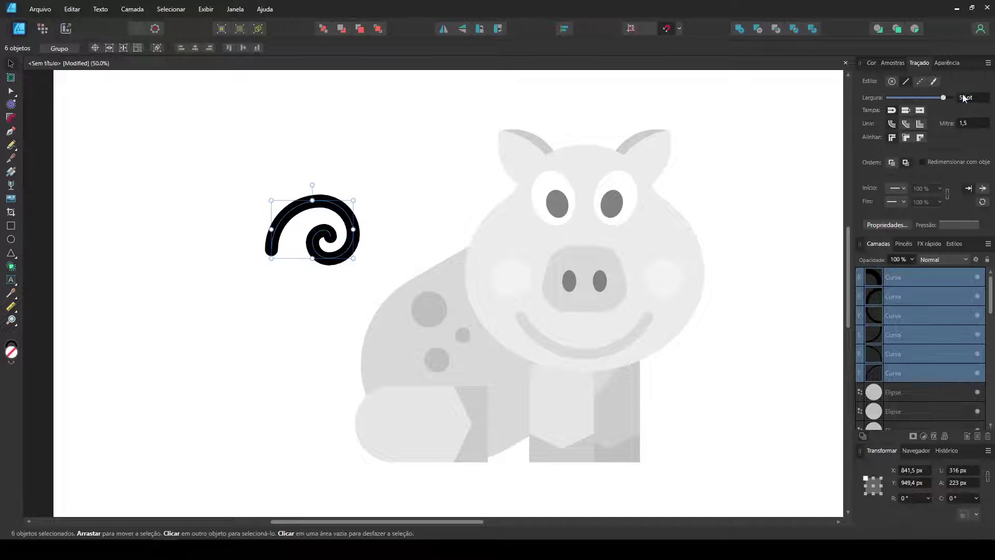
pyautogui.click(881, 62)
pyautogui.click(889, 110)
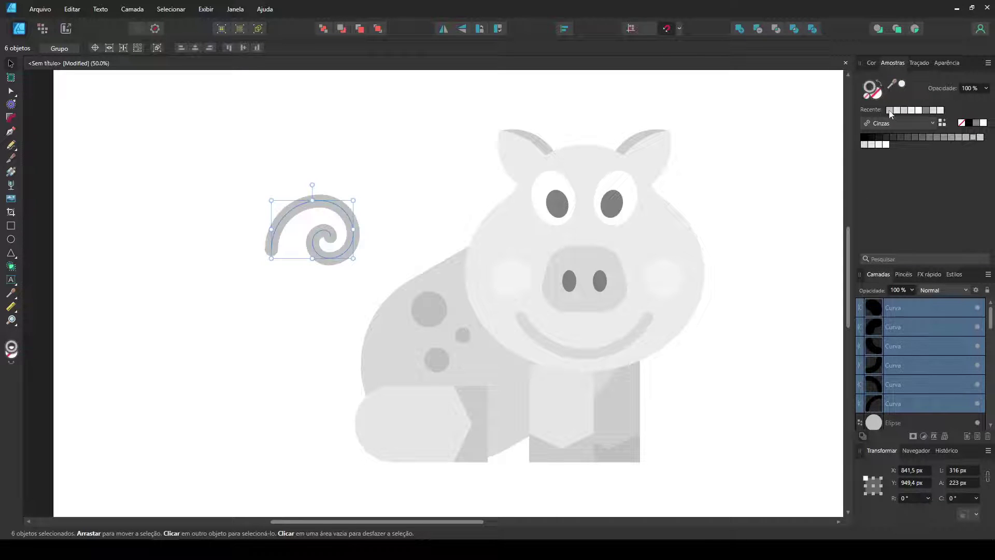
# Place the spiral at the body's rear edge as a tail, without its outermost arc, mirrored and rotated to -30°
pyautogui.moveTo(334, 216); pyautogui.dragTo(402, 338)
pyautogui.click(406, 340)
pyautogui.moveTo(296, 275); pyautogui.dragTo(395, 390)
pyautogui.moveTo(383, 318); pyautogui.dragTo(395, 335)
pyautogui.moveTo(362, 365); pyautogui.dragTo(363, 363)
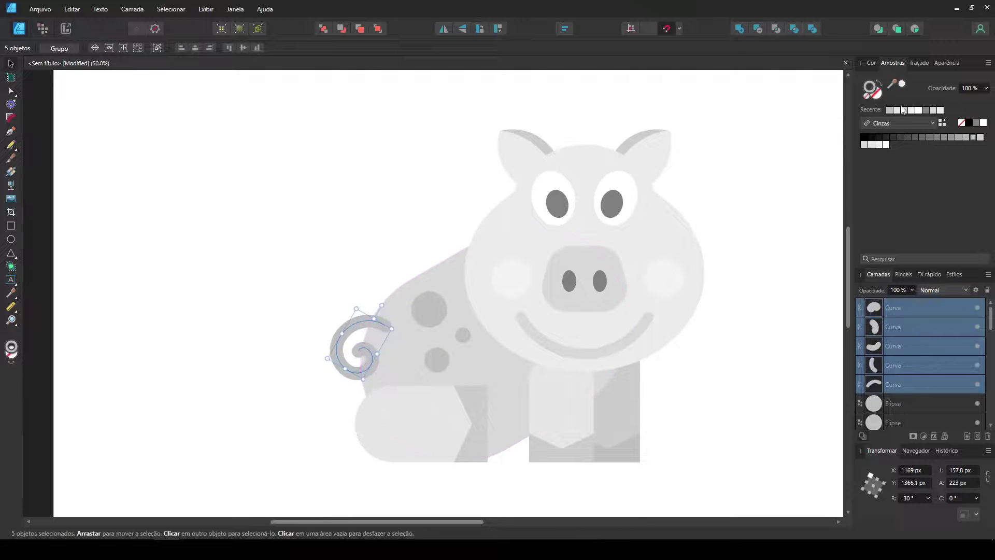
# Set the tail's stroke width to 60 pt and centre the whole pig on the page
pyautogui.click(919, 62)
pyautogui.hotkey('ctrl', 'd')
pyautogui.hotkey('ctrl', '-')
pyautogui.moveTo(322, 174); pyautogui.dragTo(564, 358)
pyautogui.hotkey('ctrl', '0')
pyautogui.moveTo(477, 309)
pyautogui.mouseDown()
pyautogui.moveTo(469, 309)
pyautogui.moveTo(477, 308)
pyautogui.mouseUp()
pyautogui.click(29, 284)
# Draw a flat ellipse about 1446 × 146 px under the feet as a ground shadow, fill it very light grey, and send it to the back
pyautogui.press('m')
pyautogui.moveTo(328, 372); pyautogui.dragTo(523, 392)
pyautogui.click(893, 63)
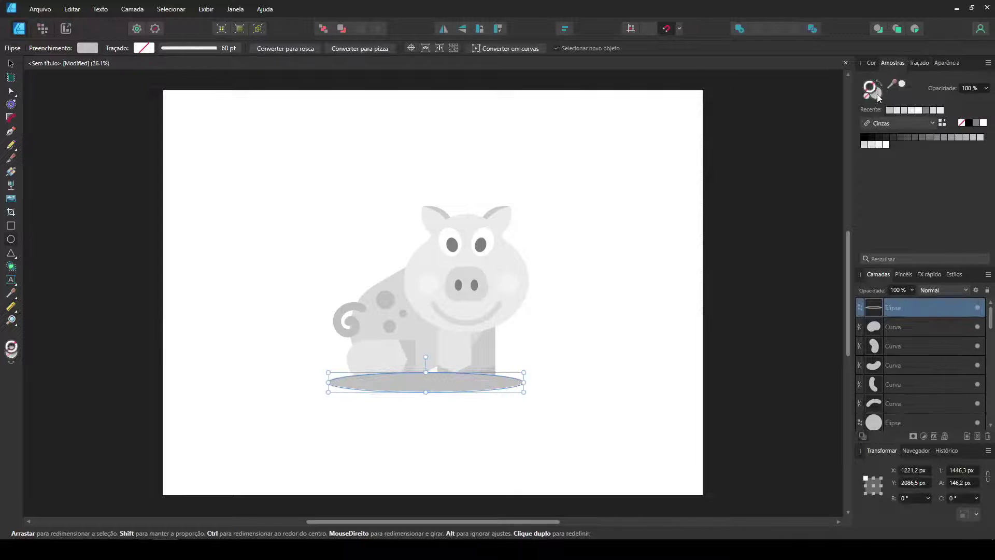
pyautogui.click(878, 145)
pyautogui.hotkey('ctrl', 'shift', '[')
pyautogui.click(11, 64)
pyautogui.moveTo(462, 399); pyautogui.dragTo(469, 398)
pyautogui.click(557, 455)
# Enlarge both front legs with their hooves and shift the far leg slightly outward
pyautogui.hotkey('ctrl', '+')
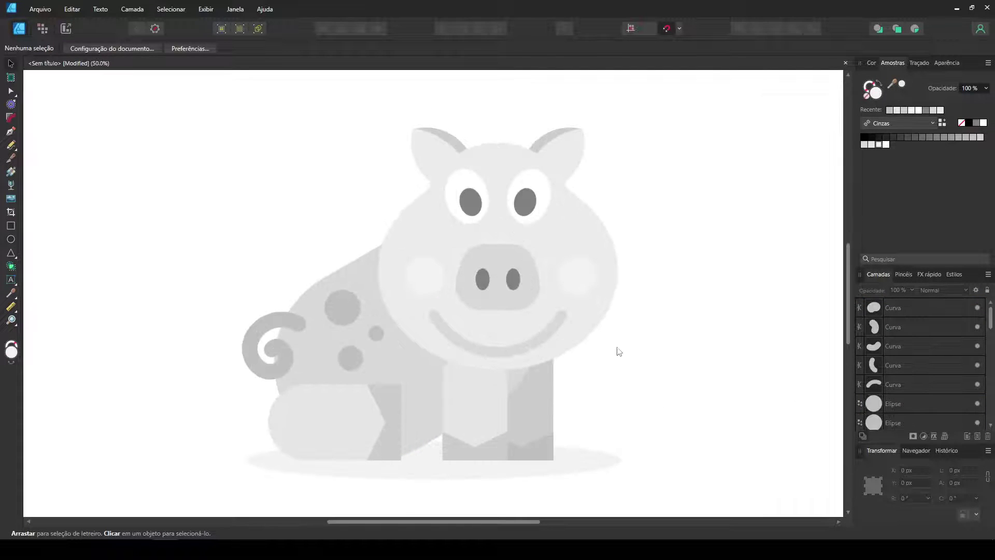
pyautogui.click(473, 452)
pyautogui.keyDown('shift'); pyautogui.click(475, 407); pyautogui.keyUp('shift')
pyautogui.keyDown('shift'); pyautogui.click(536, 453); pyautogui.keyUp('shift')
pyautogui.keyDown('shift'); pyautogui.click(535, 409); pyautogui.keyUp('shift')
pyautogui.moveTo(498, 317); pyautogui.dragTo(498, 303)
pyautogui.moveTo(544, 399); pyautogui.dragTo(555, 396)
pyautogui.click(554, 492)
pyautogui.click(553, 448)
pyautogui.keyDown('shift'); pyautogui.click(552, 397); pyautogui.keyUp('shift')
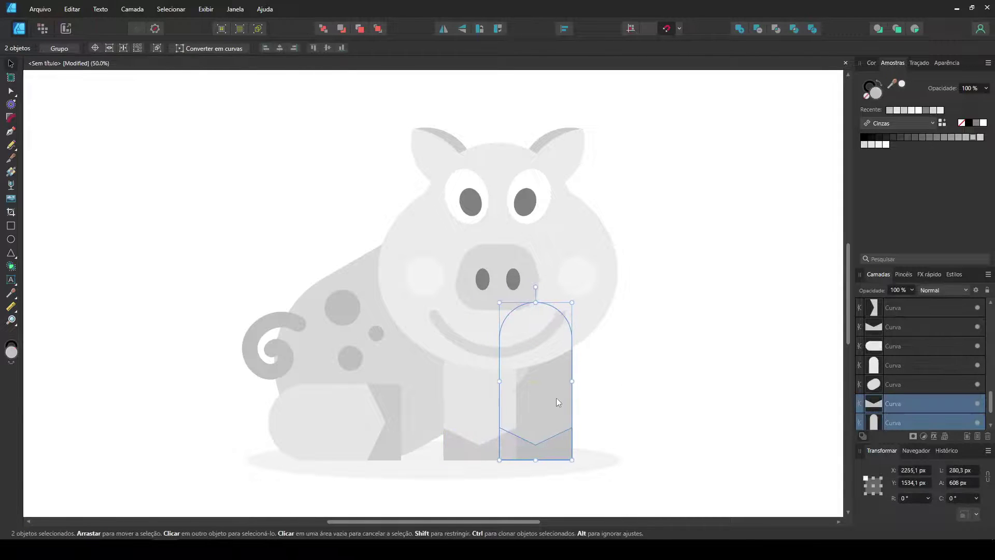
pyautogui.click(498, 489)
# Enlarge the hind leg with its hoof slightly and shift it toward the front legs
pyautogui.click(366, 415)
pyautogui.keyDown('shift'); pyautogui.click(389, 412); pyautogui.keyUp('shift')
pyautogui.moveTo(400, 383); pyautogui.dragTo(404, 380)
pyautogui.moveTo(372, 418); pyautogui.dragTo(380, 419)
pyautogui.click(211, 435)
# Set the stroke width of the tail's arcs to 65 pt
pyautogui.moveTo(205, 395); pyautogui.dragTo(309, 288)
pyautogui.click(917, 64)
pyautogui.click(965, 98)
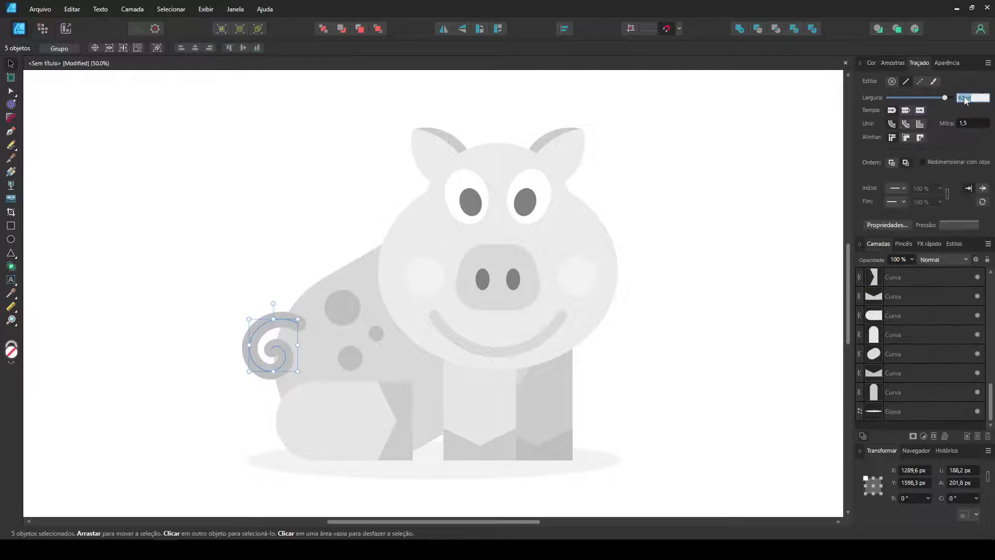
# Reshape both ears together with their dark shading so they spread slightly wider and lower on the head
pyautogui.moveTo(361, 92); pyautogui.dragTo(518, 205)
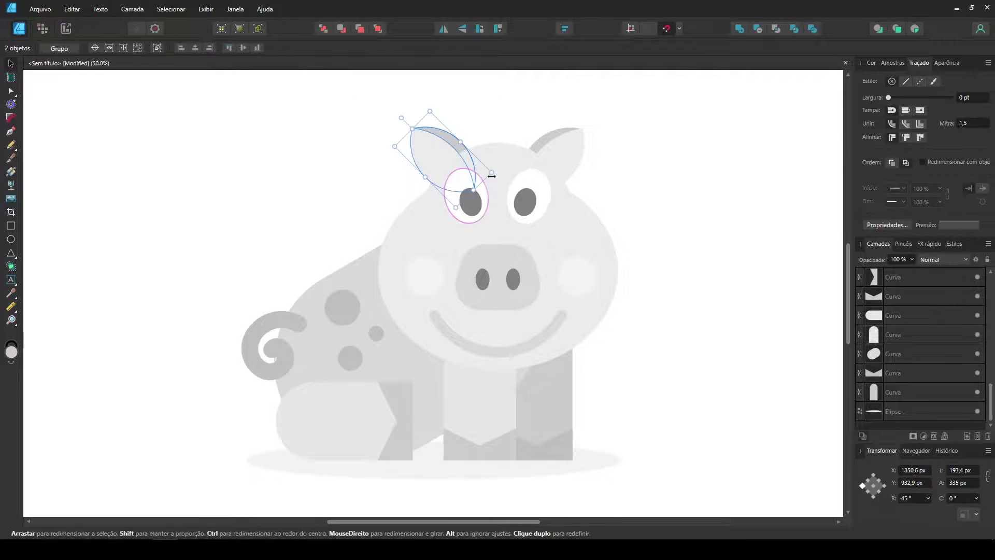
pyautogui.moveTo(665, 204); pyautogui.dragTo(513, 104)
pyautogui.click(666, 164)
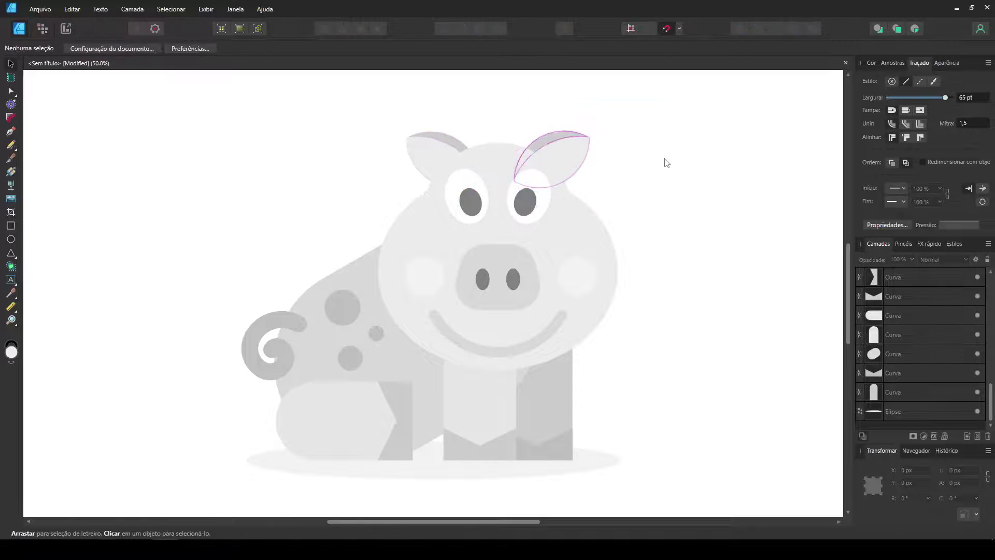
# Shrink the smile to about 435 px wide, keeping it centred beneath the snout
pyautogui.click(523, 342)
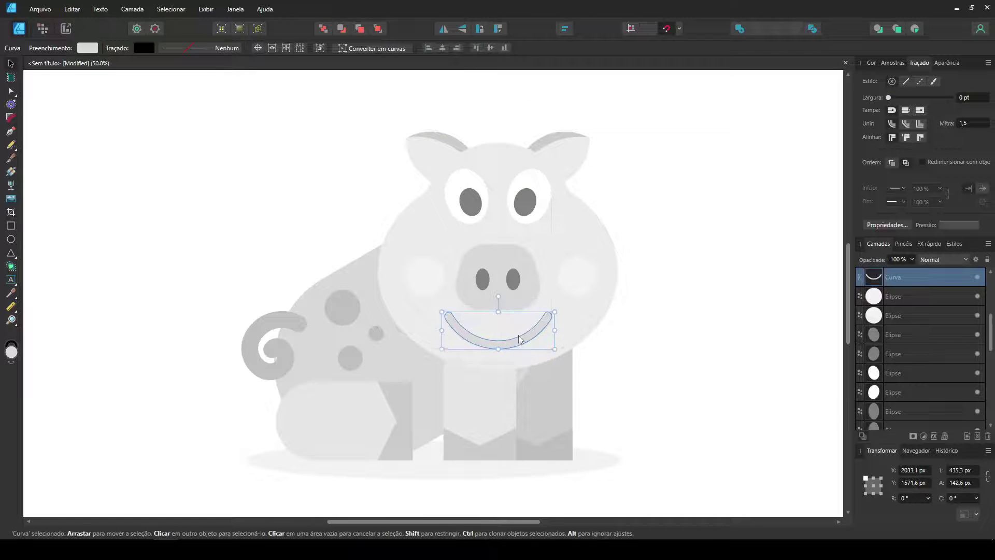
pyautogui.click(656, 315)
pyautogui.hotkey('ctrl', '-')
pyautogui.hotkey('ctrl', '+')
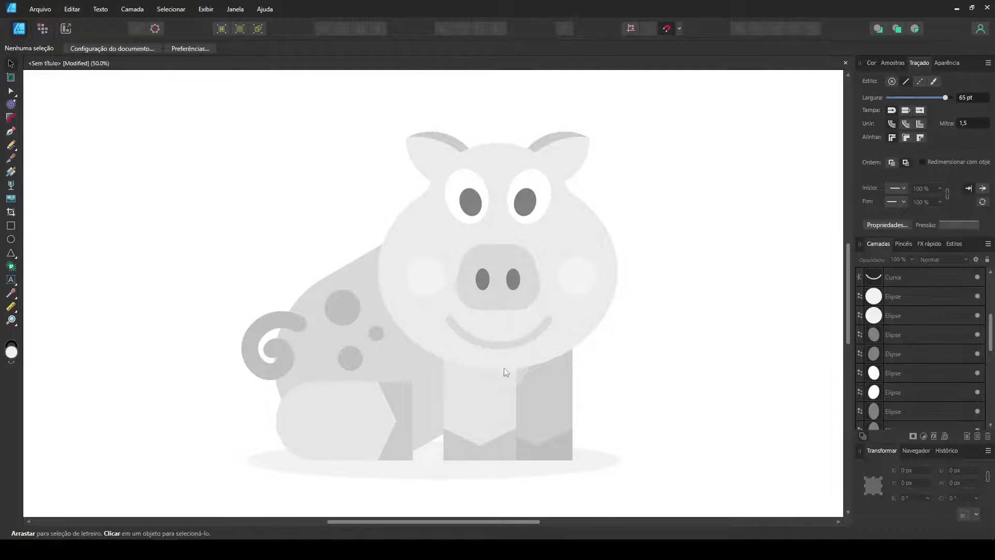
# Shorten the head shape slightly at the chin and shift the whole head with its features slightly down toward the tail side
pyautogui.click(503, 367)
pyautogui.moveTo(501, 370); pyautogui.dragTo(500, 364)
pyautogui.click(728, 335)
pyautogui.moveTo(699, 358); pyautogui.dragTo(355, 73)
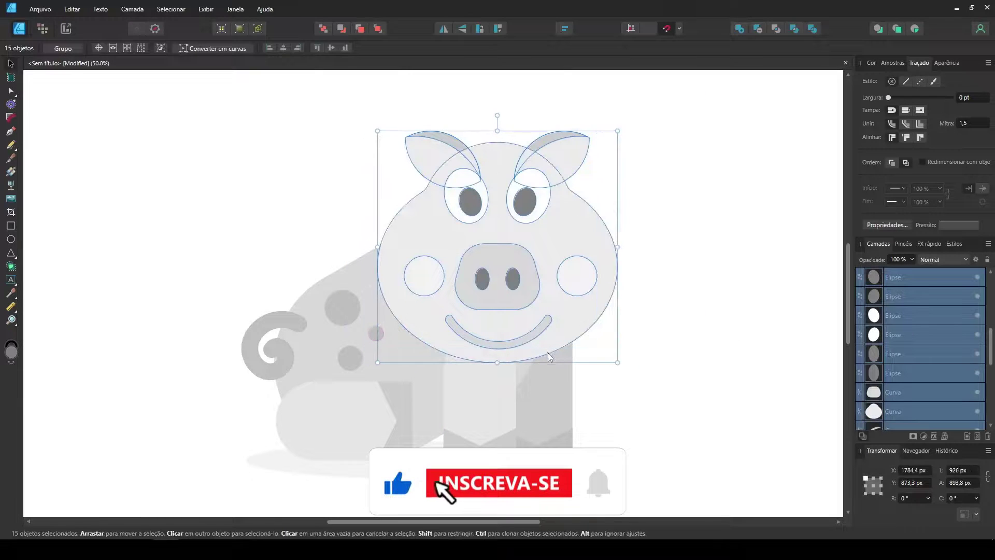
pyautogui.click(682, 310)
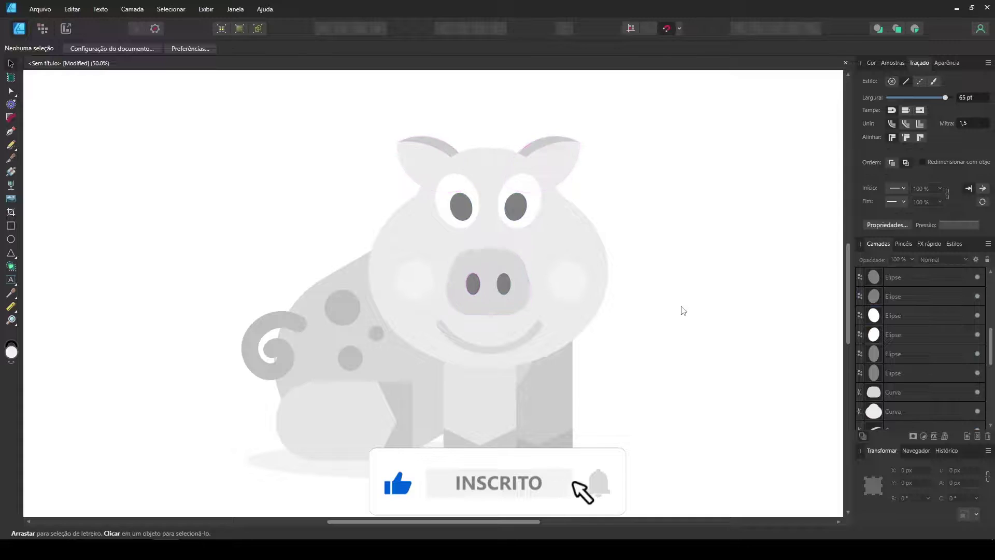
# Group the whole pig and paste a palette of seven coloured circles beside it
pyautogui.hotkey('ctrl', '-')
pyautogui.moveTo(594, 436); pyautogui.dragTo(568, 433)
pyautogui.click(288, 158)
pyautogui.hotkey('ctrl', 'v')
pyautogui.click(373, 172)
pyautogui.hotkey('ctrl', 'g')
pyautogui.click(558, 426)
# Keep a hidden duplicate group of the grey pig and ungroup the visible one
pyautogui.click(912, 276)
pyautogui.click(897, 309)
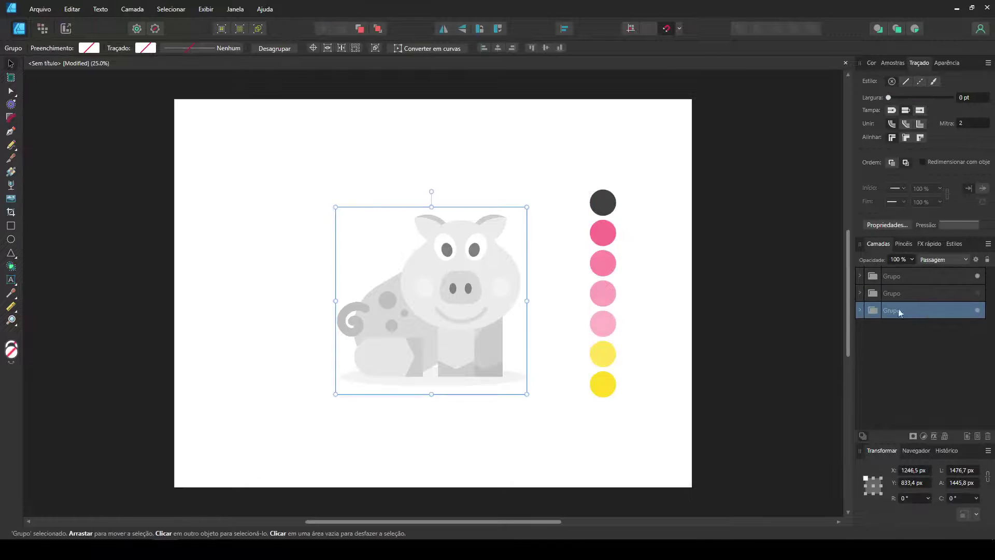
pyautogui.hotkey('ctrl', 'shift', 'g')
pyautogui.click(502, 176)
pyautogui.hotkey('ctrl', '+')
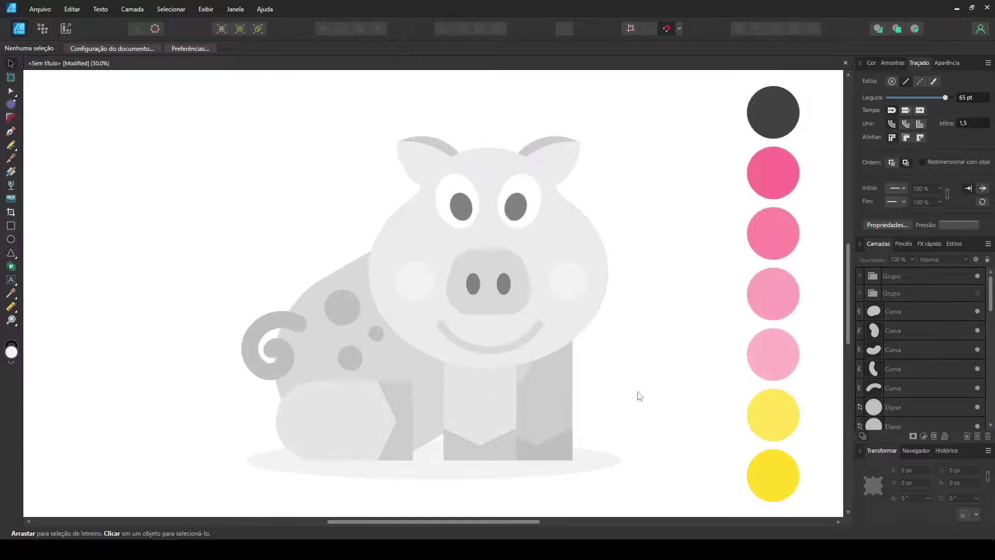
# Fill the head shape with the medium-light pink sampled from the fourth palette circle
pyautogui.click(492, 337)
pyautogui.press('i')
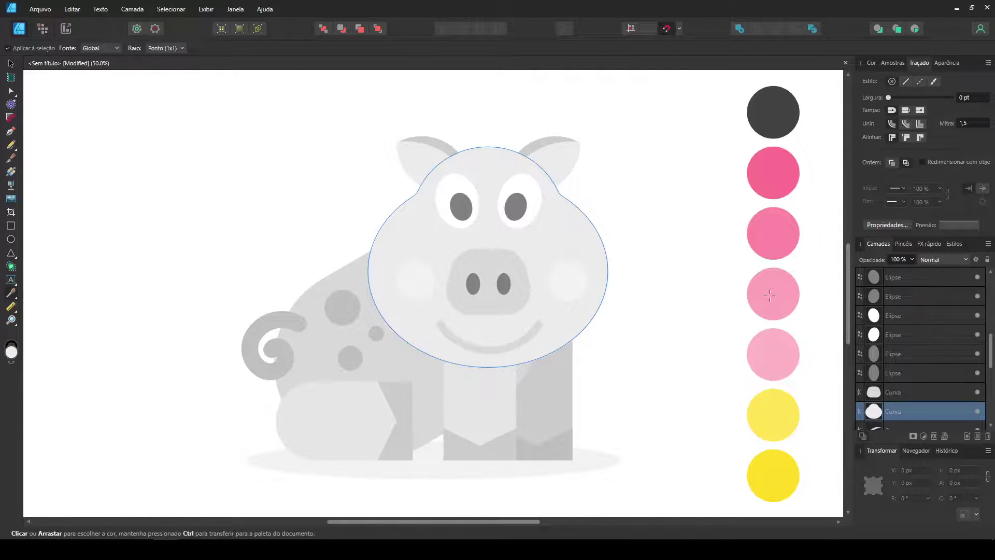
pyautogui.click(769, 295)
# Fill both front ear shapes with the same medium-light pink used on the head
pyautogui.click(11, 64)
pyautogui.click(422, 169)
pyautogui.keyDown('shift'); pyautogui.click(563, 164); pyautogui.keyUp('shift')
pyautogui.click(892, 63)
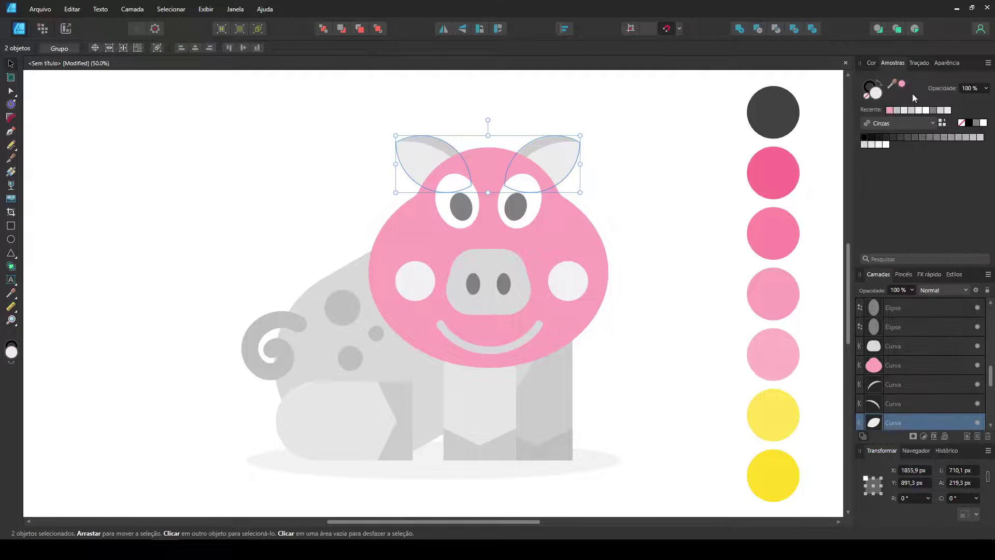
pyautogui.click(901, 83)
# Fill the two cheek circles with the light pink sampled from the fifth palette circle
pyautogui.click(568, 280)
pyautogui.keyDown('shift'); pyautogui.click(435, 288); pyautogui.keyUp('shift')
pyautogui.click(11, 294)
pyautogui.click(775, 360)
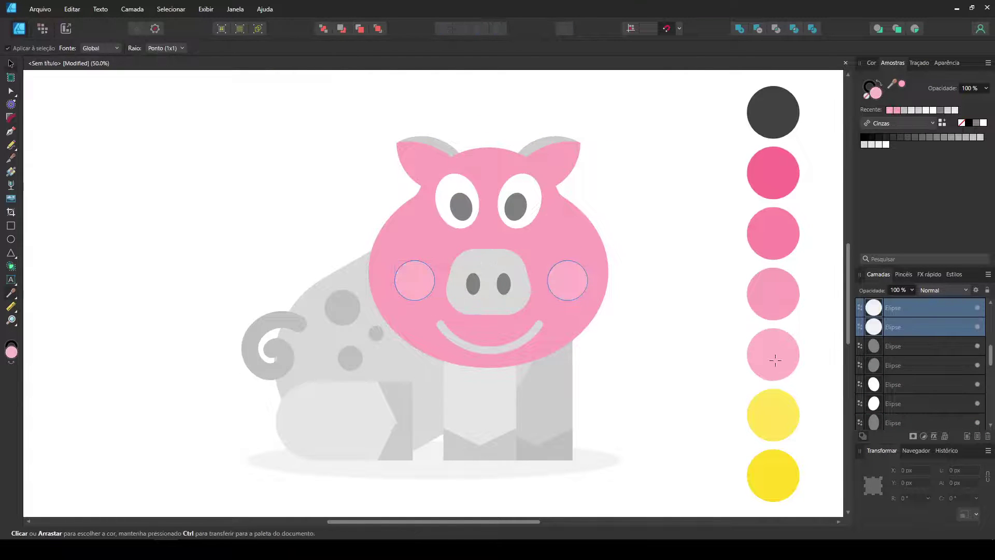
# Fill the snout with the medium pink sampled from the third palette circle
pyautogui.click(11, 63)
pyautogui.click(512, 283)
pyautogui.click(12, 295)
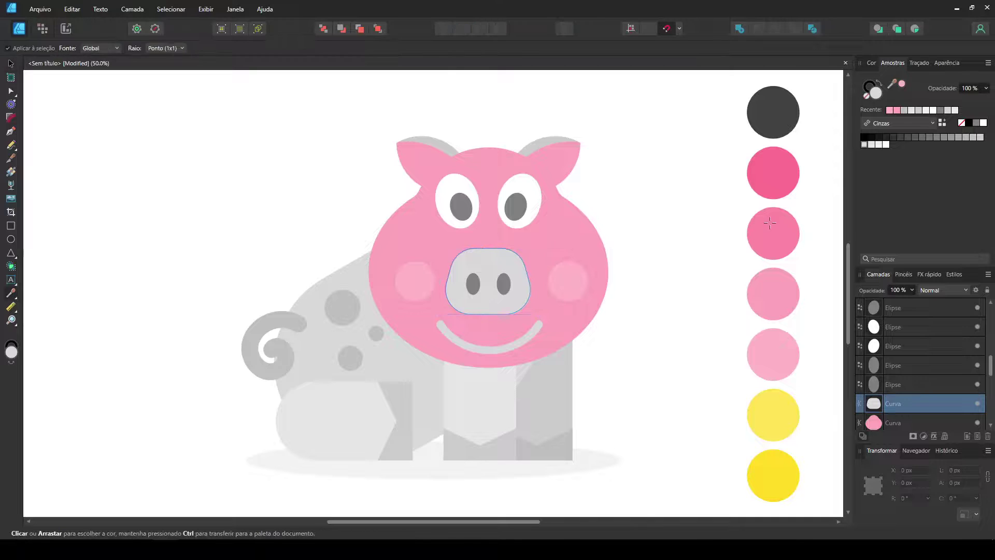
pyautogui.click(772, 235)
# Colour both nostrils and the smile with the strong pink from the second palette circle
pyautogui.click(11, 64)
pyautogui.click(503, 283)
pyautogui.keyDown('shift'); pyautogui.click(473, 283); pyautogui.keyUp('shift')
pyautogui.click(12, 293)
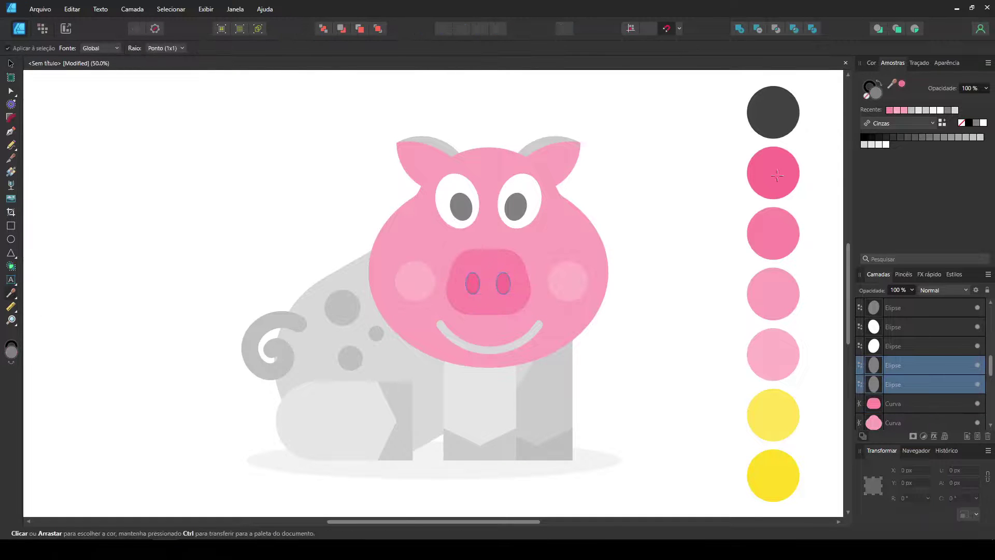
pyautogui.click(10, 64)
pyautogui.click(539, 330)
pyautogui.click(826, 169)
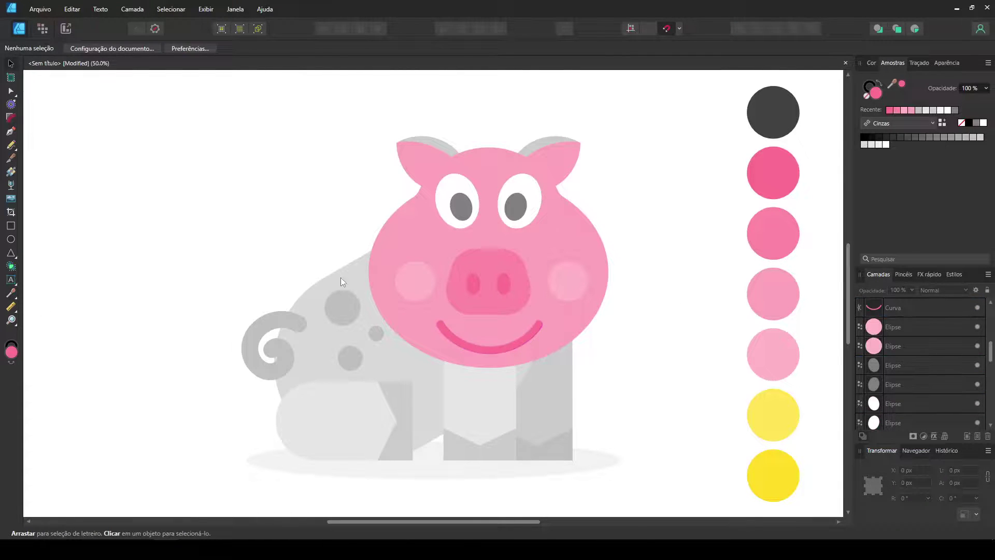
# Fill the pig's body with the medium pink from the third palette circle
pyautogui.click(330, 283)
pyautogui.click(11, 294)
pyautogui.click(778, 294)
pyautogui.click(766, 231)
# Colour the curly tail with the recently used strong pink
pyautogui.click(11, 64)
pyautogui.moveTo(182, 248); pyautogui.dragTo(283, 401)
pyautogui.click(890, 110)
pyautogui.click(632, 288)
# Recolour the three round spots on the pig's back with a pink lighter than the body
pyautogui.moveTo(293, 245); pyautogui.dragTo(402, 394)
pyautogui.press('i')
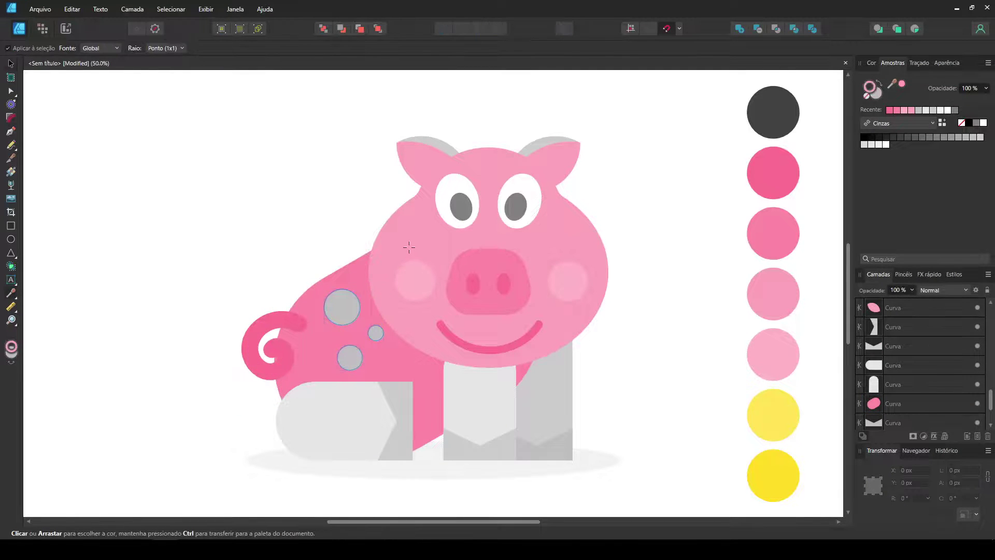
pyautogui.click(894, 110)
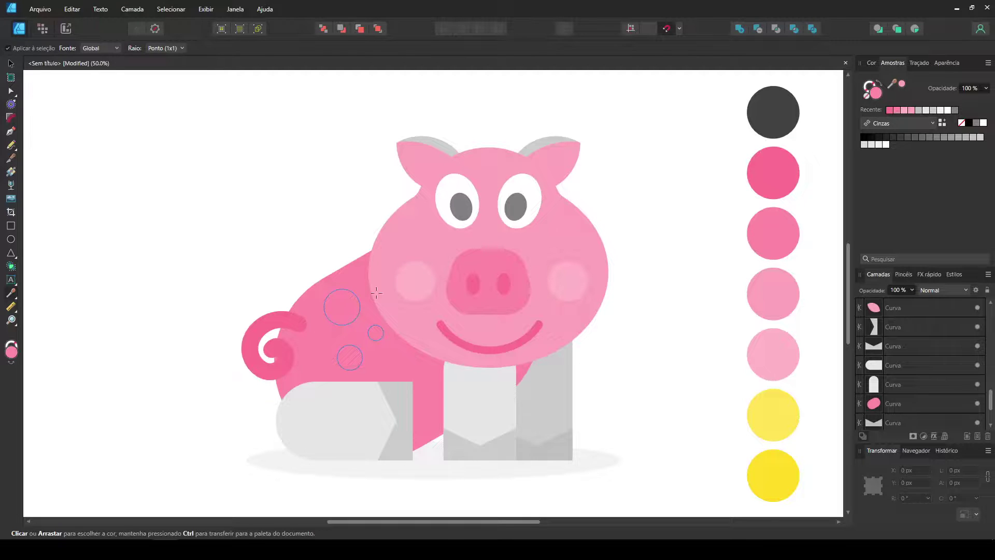
pyautogui.click(10, 63)
pyautogui.click(338, 487)
# Fill the far front leg with the strong pink sampled from the second palette circle
pyautogui.click(489, 403)
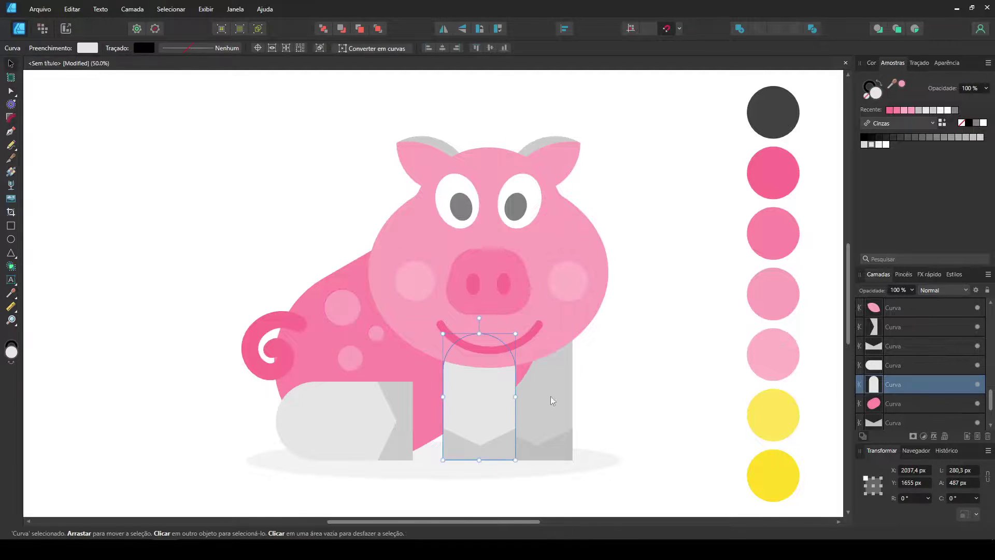
pyautogui.click(550, 400)
pyautogui.press('i')
pyautogui.click(766, 162)
pyautogui.press('v')
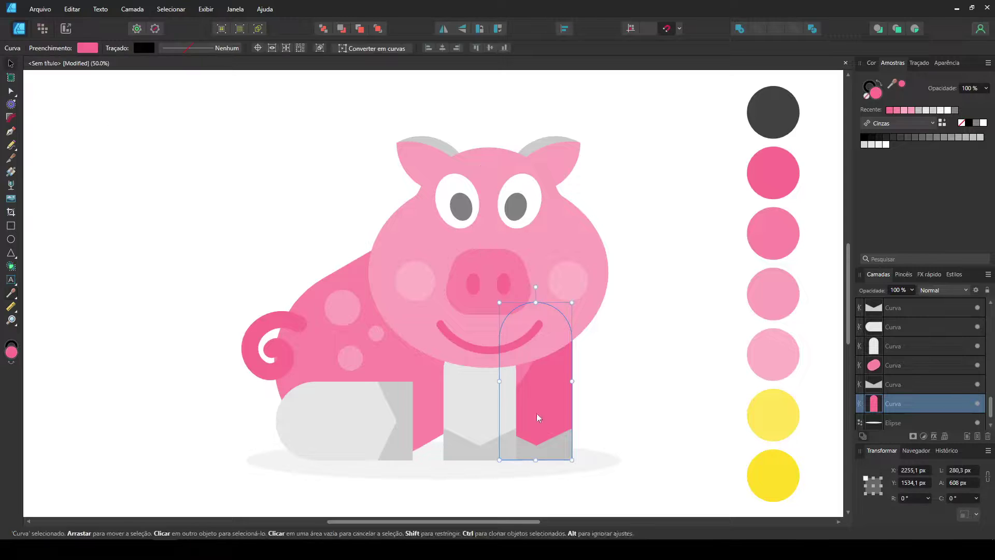
# Fill the grey upper edges of both ears with the medium pink from the palette
pyautogui.click(423, 142)
pyautogui.press('i')
pyautogui.press('v')
# Fill the resting hind leg and the near front leg with light pink sampled from the palette
pyautogui.click(280, 414)
pyautogui.press('i')
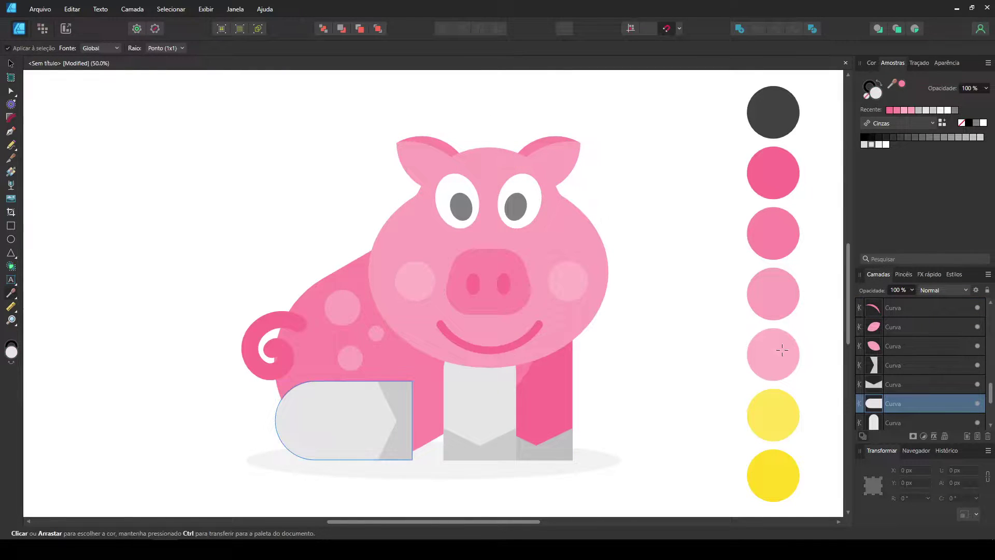
pyautogui.click(782, 351)
pyautogui.click(11, 63)
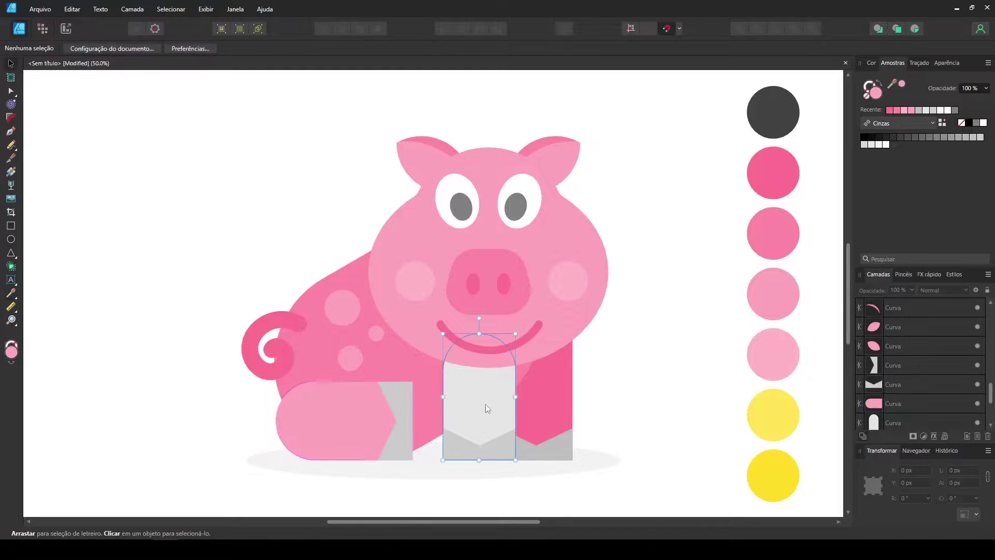
pyautogui.click(479, 399)
pyautogui.click(8, 294)
pyautogui.click(777, 292)
# Fill the three hooves with the dark grey sampled from the first palette circle
pyautogui.click(14, 62)
pyautogui.moveTo(673, 489); pyautogui.dragTo(402, 391)
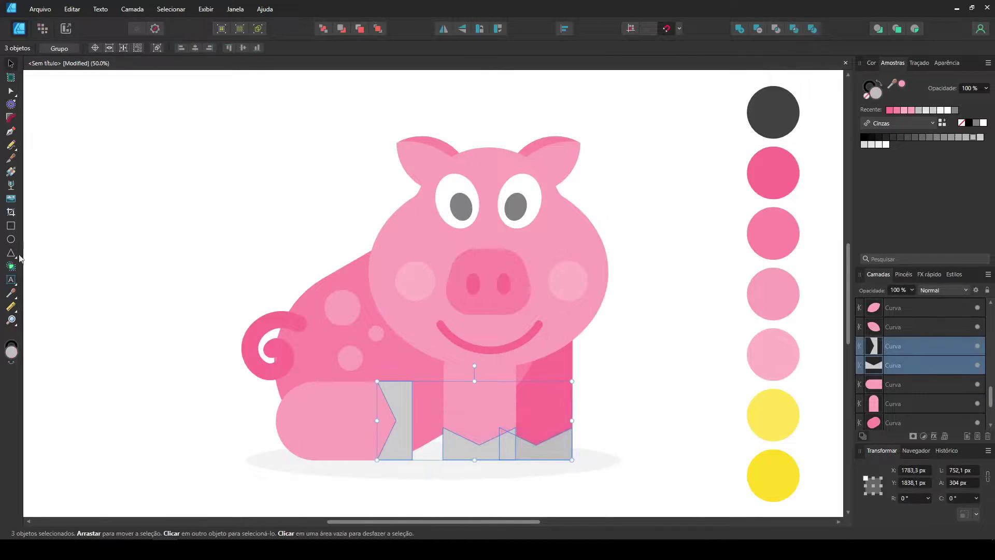
pyautogui.click(11, 294)
pyautogui.click(773, 112)
pyautogui.click(11, 63)
pyautogui.hotkey('ctrl', 'd')
# Fill both pupils with the recently used dark grey
pyautogui.click(514, 206)
pyautogui.keyDown('shift'); pyautogui.click(462, 208); pyautogui.keyUp('shift')
pyautogui.click(889, 110)
pyautogui.click(697, 324)
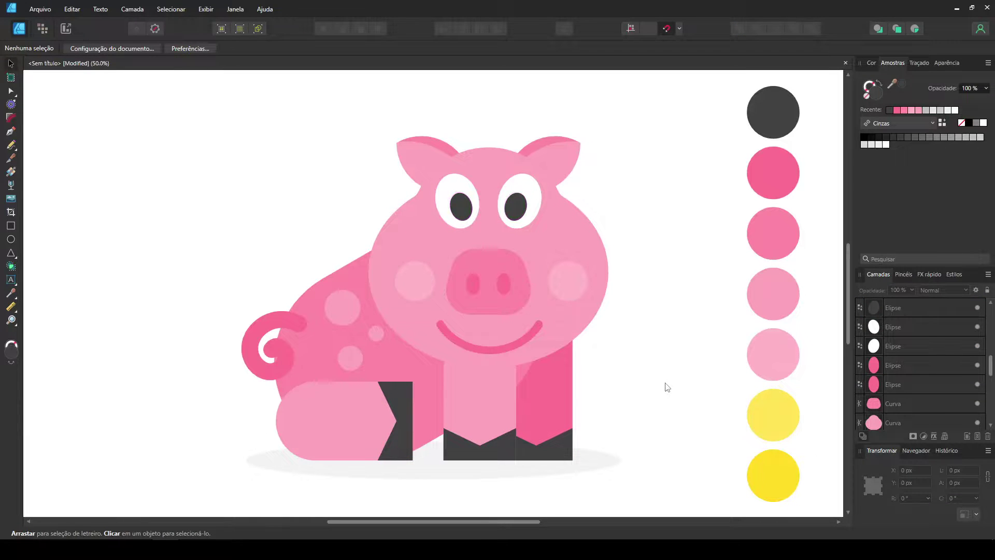
# Fill the ground shadow ellipse with the bright yellow from the last palette circle
pyautogui.hotkey('ctrl', '-')
pyautogui.click(508, 372)
pyautogui.press('i')
pyautogui.click(599, 360)
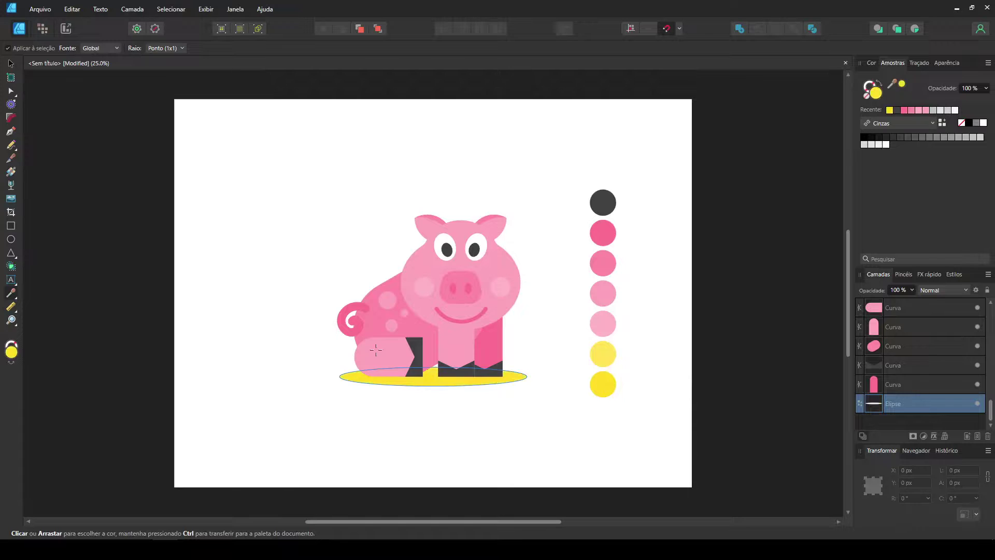
# Draw a background rectangle about 2328 × 2064 px around the pig and fill it with the lighter yellow from the sixth palette circle
pyautogui.click(12, 229)
pyautogui.moveTo(262, 169); pyautogui.dragTo(565, 437)
pyautogui.press('i')
pyautogui.click(600, 351)
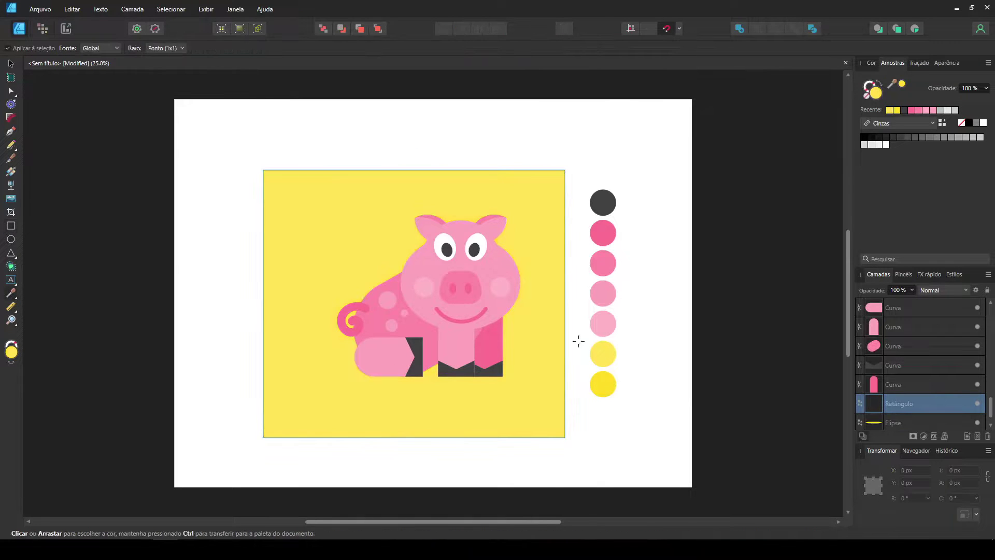
# Send the yellow rectangle behind the shadow ellipse and enlarge it to cover the whole page
pyautogui.click(11, 65)
pyautogui.hotkey('ctrl', '[')
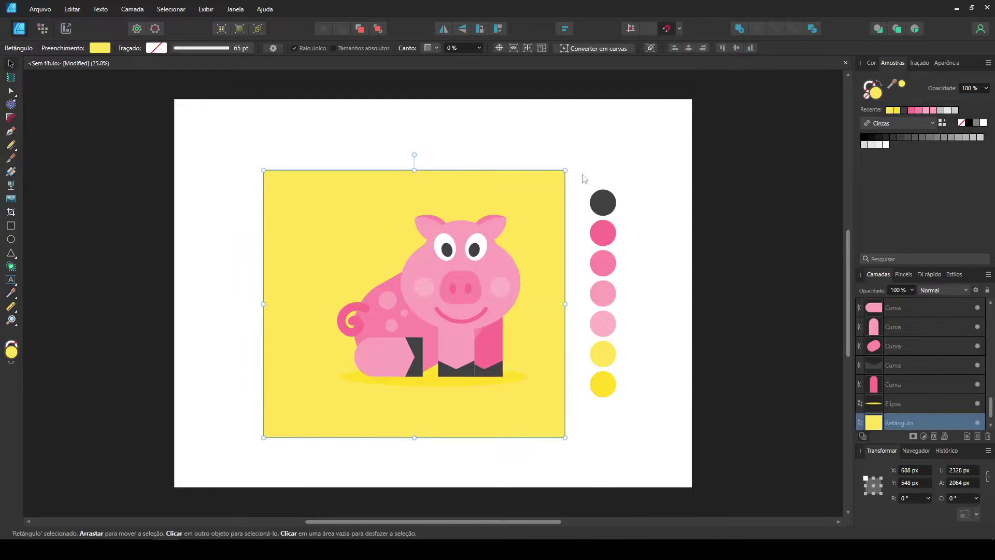
pyautogui.click(654, 437)
pyautogui.moveTo(282, 187); pyautogui.dragTo(200, 114)
pyautogui.moveTo(476, 366); pyautogui.dragTo(691, 487)
# Convert all the pig's shapes to curves and enlarge the pig on the yellow background
pyautogui.moveTo(769, 438); pyautogui.dragTo(265, 165)
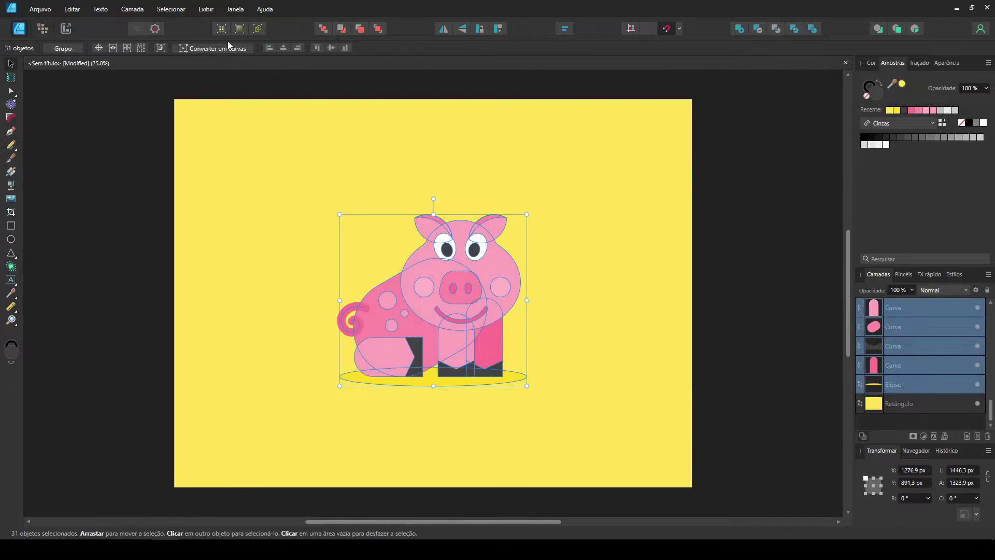
pyautogui.click(228, 47)
pyautogui.click(122, 120)
pyautogui.click(10, 64)
pyautogui.moveTo(110, 248); pyautogui.dragTo(378, 359)
pyautogui.click(918, 63)
pyautogui.moveTo(244, 82); pyautogui.dragTo(557, 451)
pyautogui.moveTo(527, 385)
pyautogui.mouseDown()
pyautogui.moveTo(552, 394)
pyautogui.moveTo(563, 418)
pyautogui.moveTo(588, 422)
pyautogui.mouseUp()
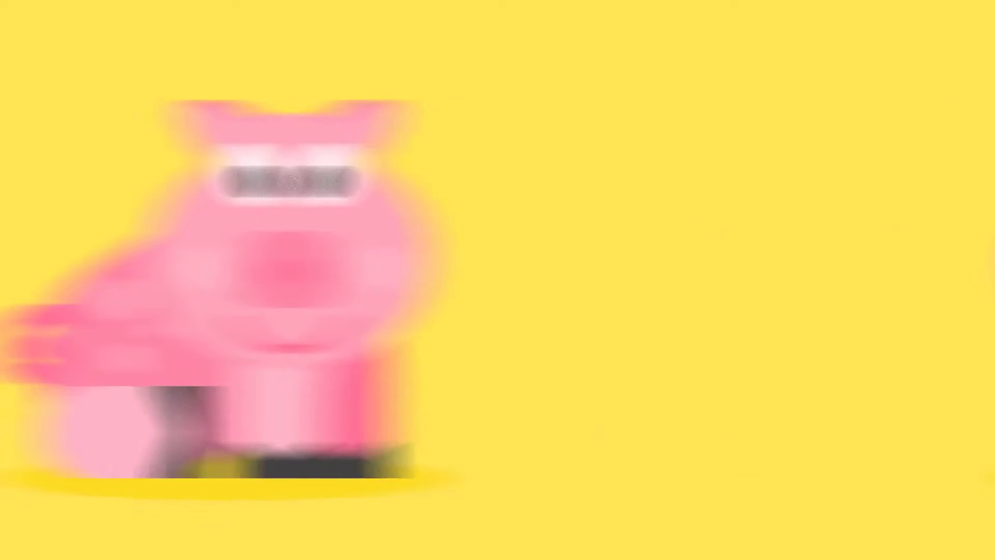